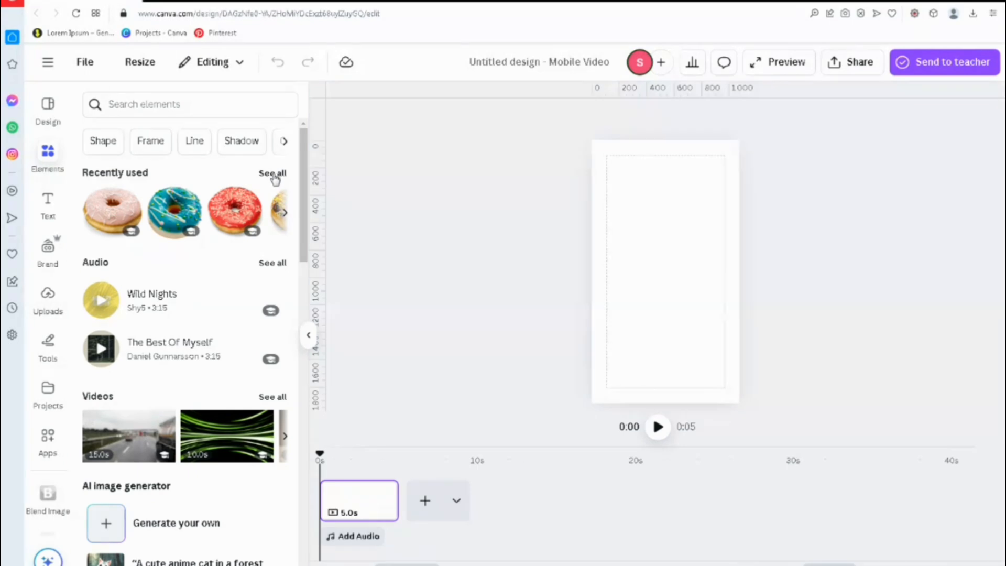
# Step: Add the pink sprinkled donut image from the recently used elements and rotate it to tilt up toward the right
pyautogui.click(273, 174)
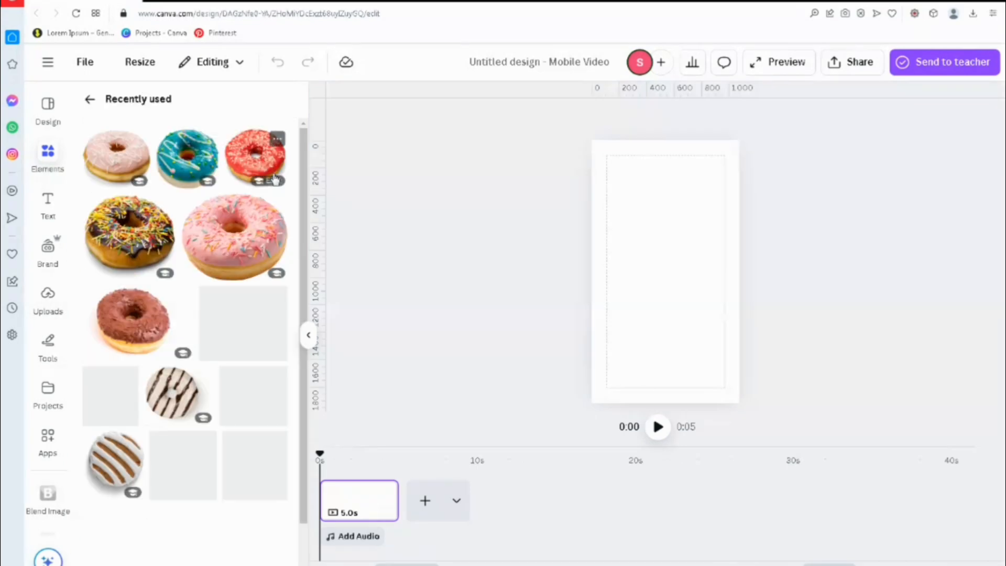
pyautogui.click(228, 245)
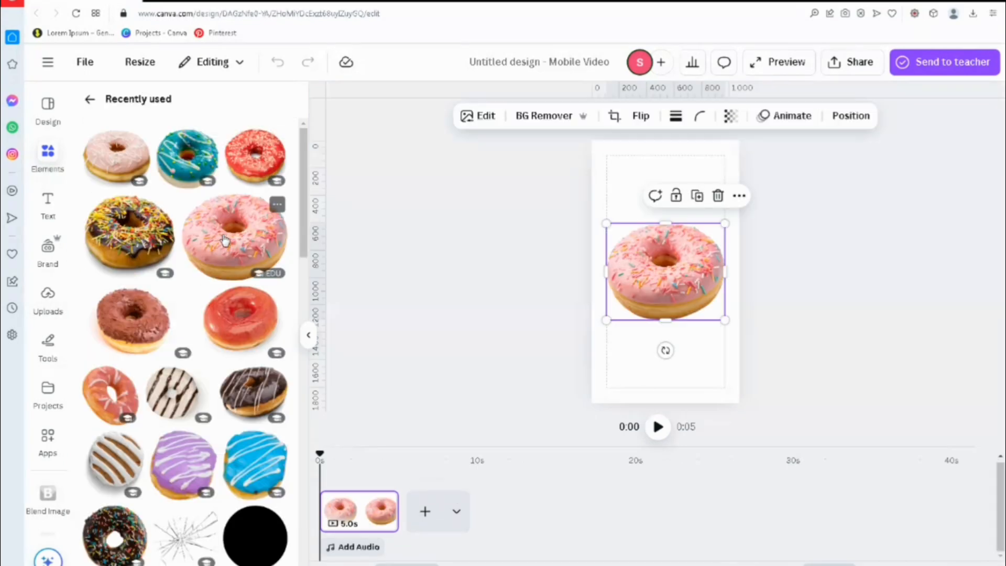
pyautogui.click(310, 340)
pyautogui.moveTo(547, 350); pyautogui.dragTo(578, 334)
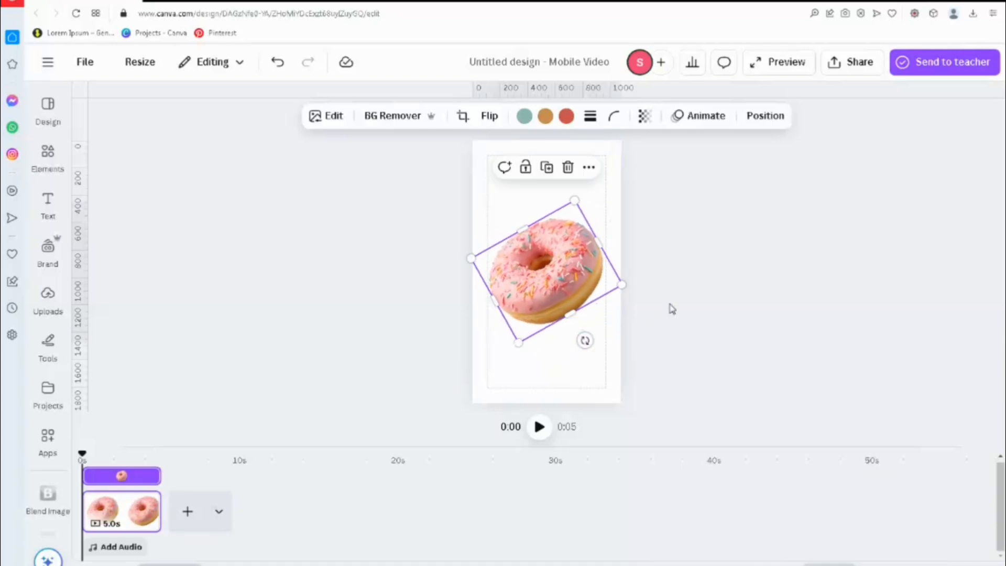
pyautogui.click(672, 309)
# Step: Add a new text box to the page and place it just above the donut image
pyautogui.click(49, 205)
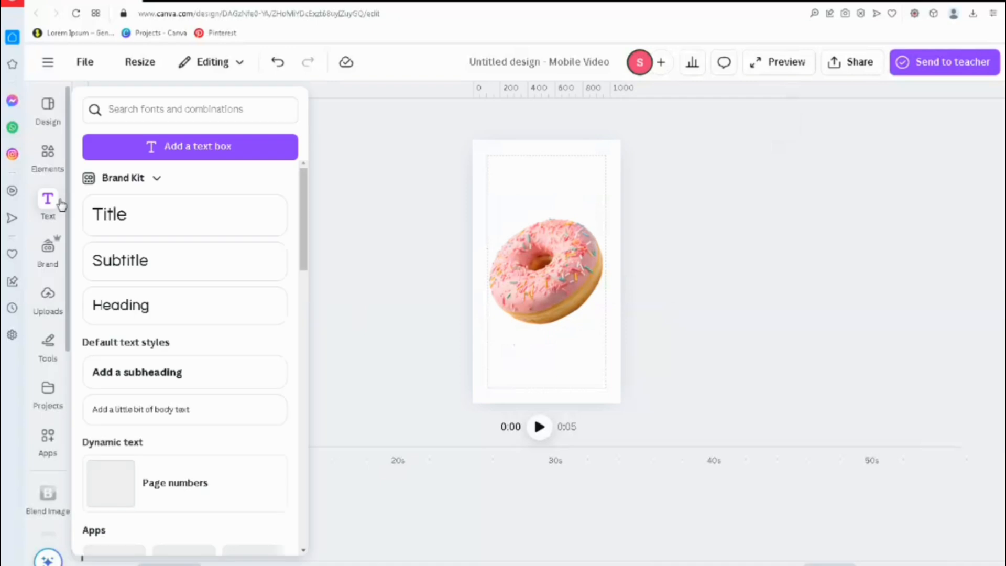
pyautogui.press('t')
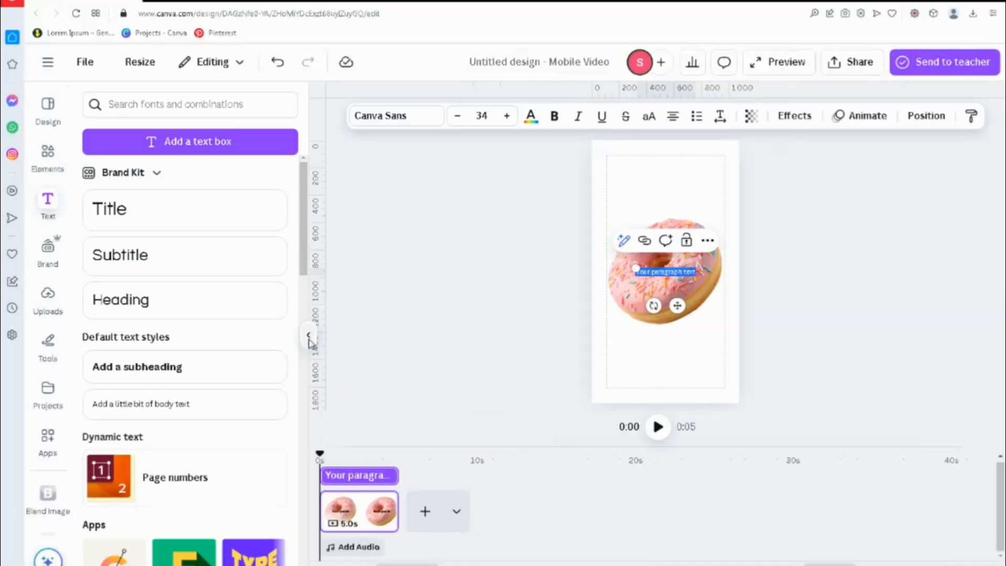
pyautogui.click(308, 335)
pyautogui.moveTo(560, 308); pyautogui.dragTo(558, 238)
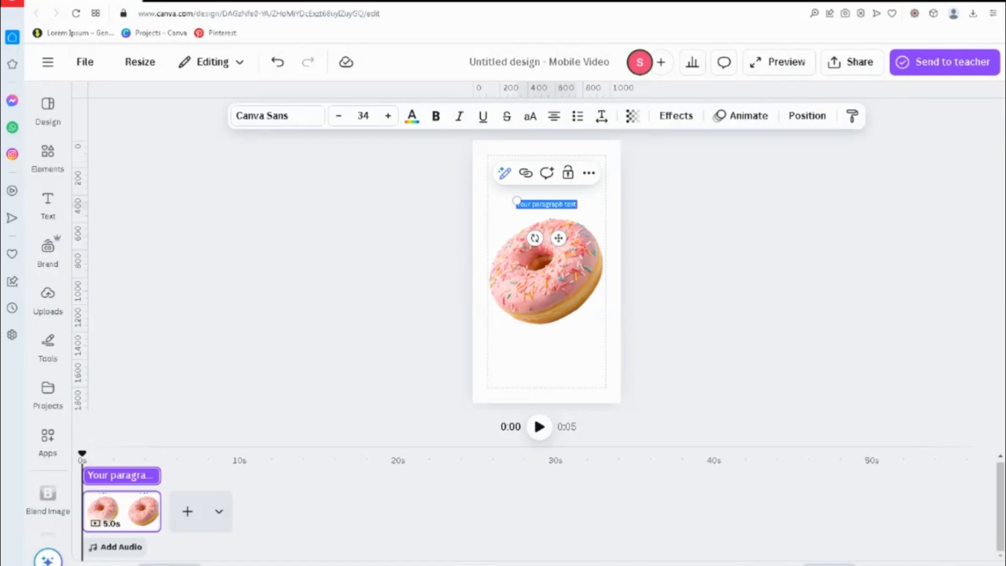
# Step: Replace the placeholder text above the donut image with "donut"
pyautogui.scroll(5, 995, 378)
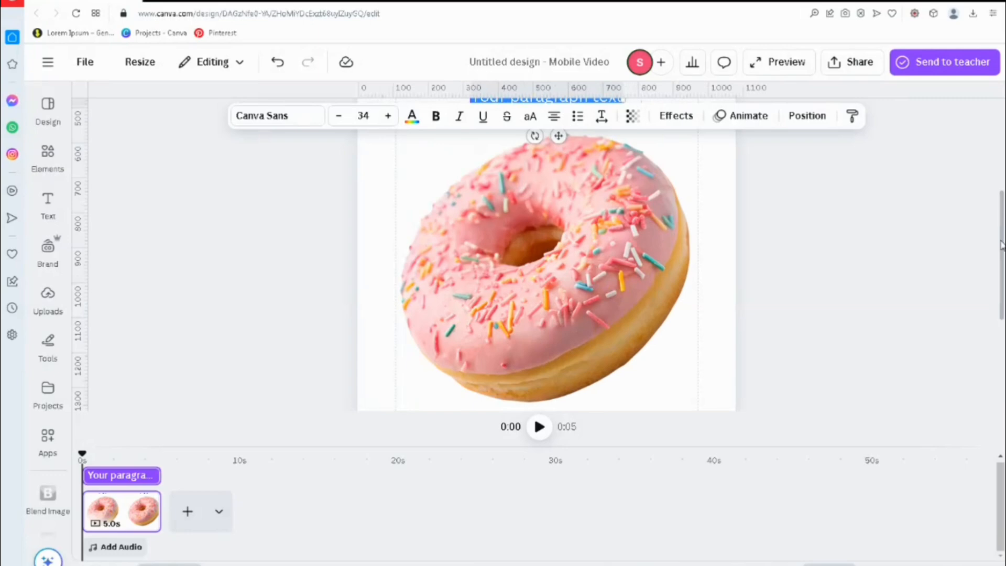
pyautogui.scroll(5, 1002, 234)
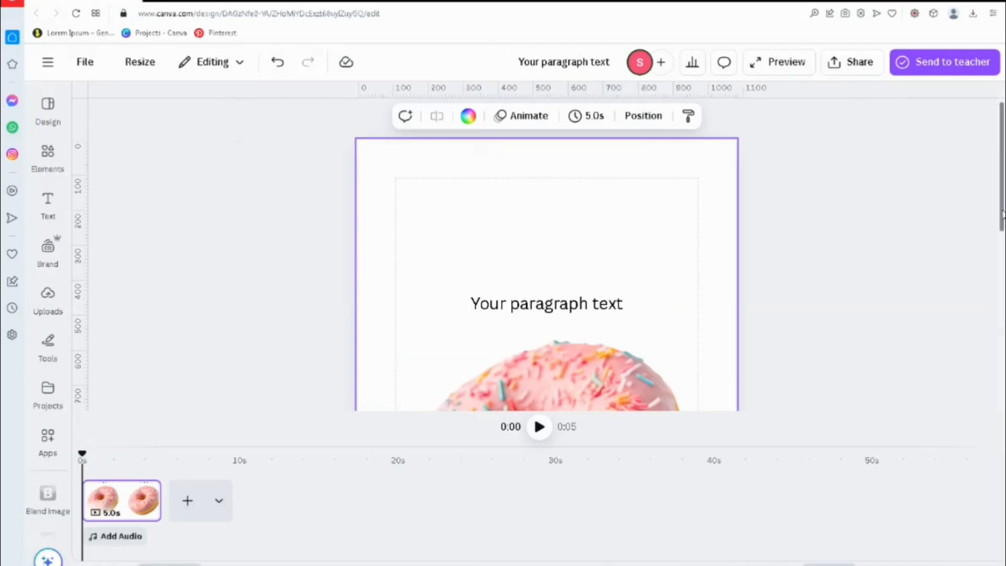
pyautogui.doubleClick(545, 303)
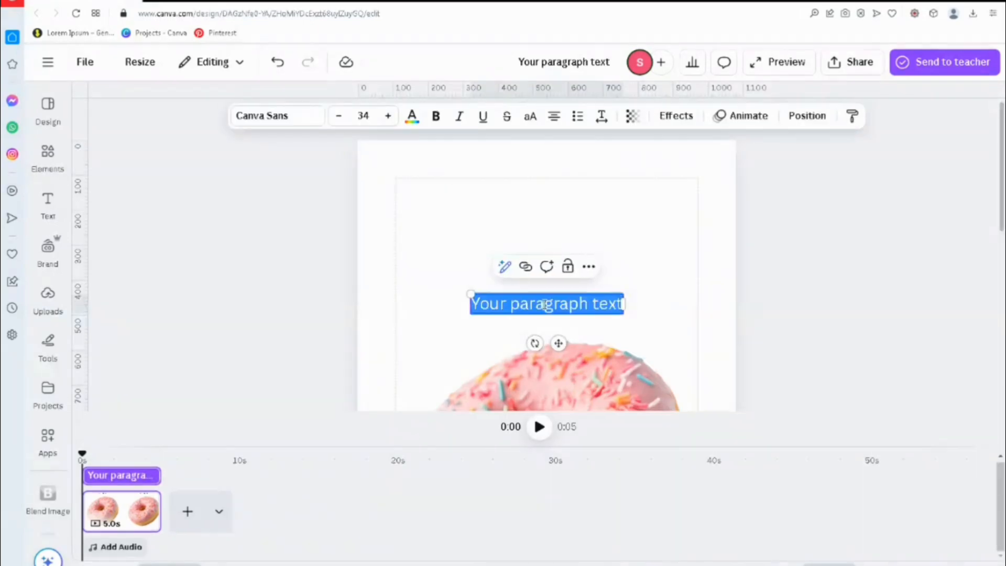
pyautogui.write('donut')
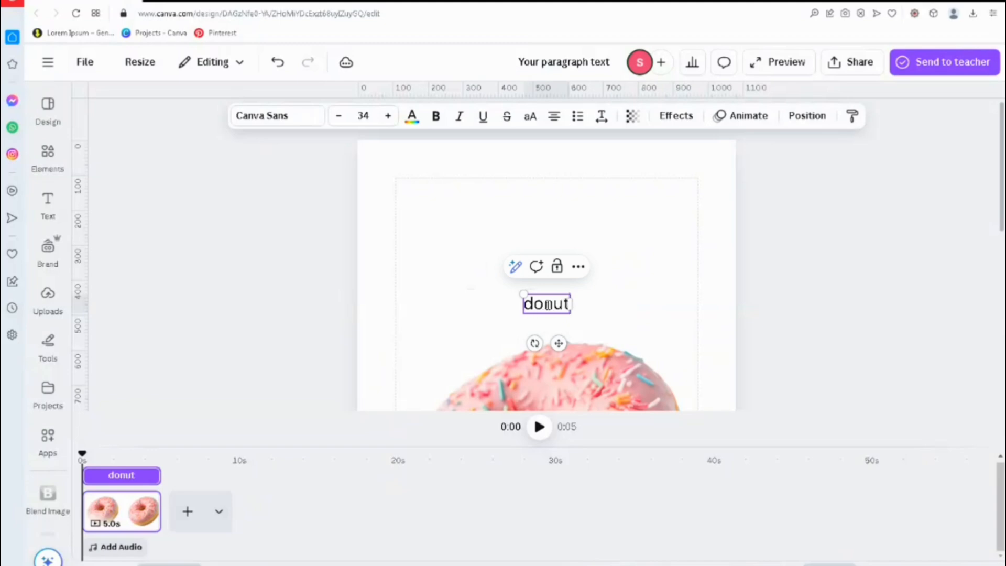
pyautogui.press('Return')
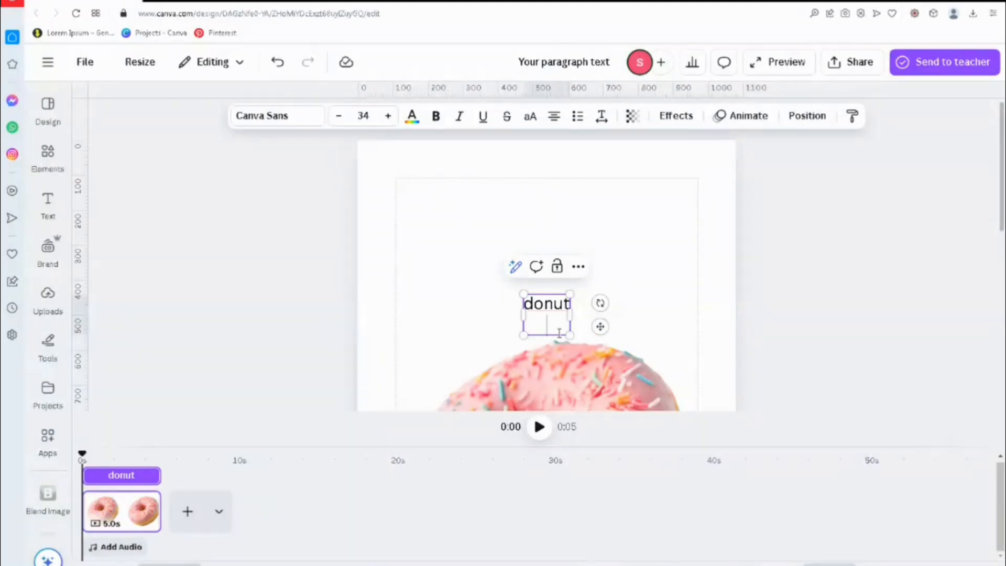
pyautogui.moveTo(578, 319); pyautogui.dragTo(586, 321)
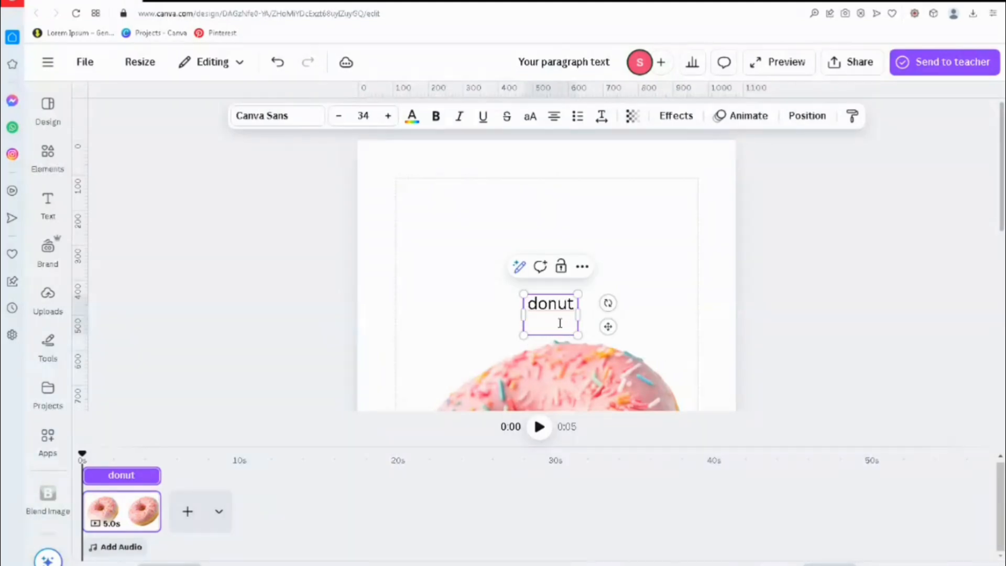
pyautogui.press('BackSpace')
pyautogui.click(624, 272)
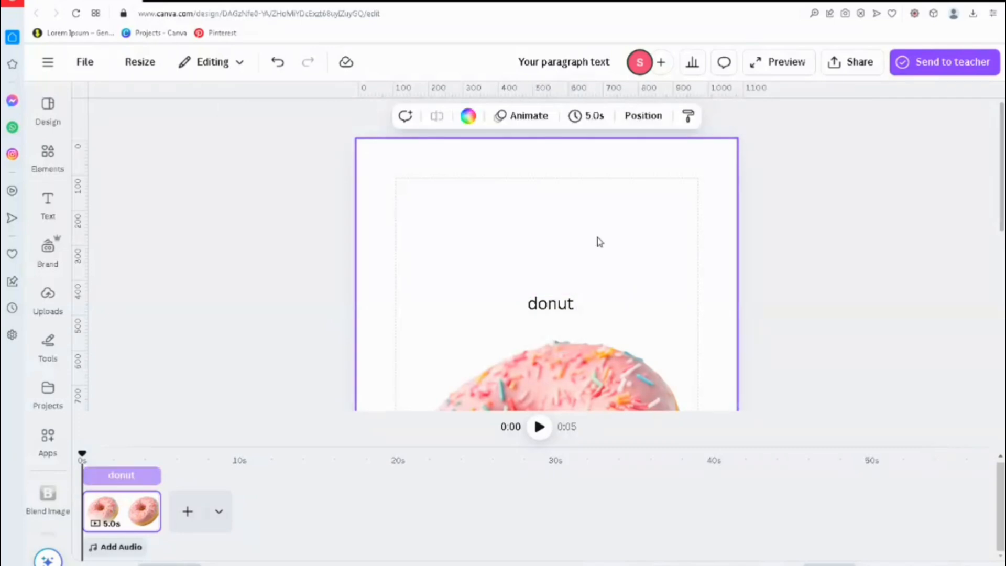
# Step: Move the "donut" text higher on the page and enlarge it to font size 178
pyautogui.click(550, 303)
pyautogui.moveTo(550, 303); pyautogui.dragTo(546, 247)
pyautogui.moveTo(685, 565); pyautogui.dragTo(677, 565)
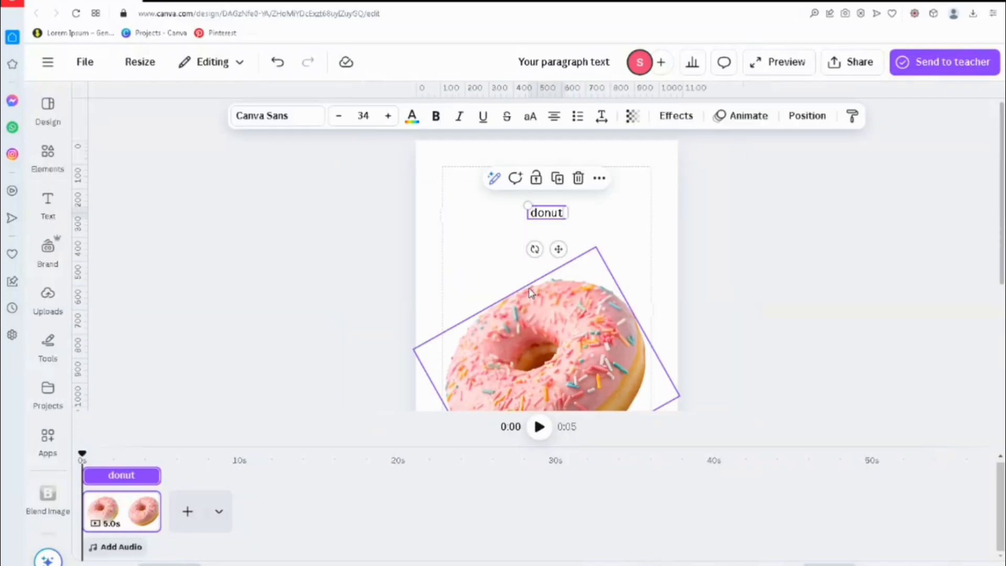
pyautogui.moveTo(525, 205); pyautogui.dragTo(454, 186)
pyautogui.moveTo(556, 223); pyautogui.dragTo(649, 262)
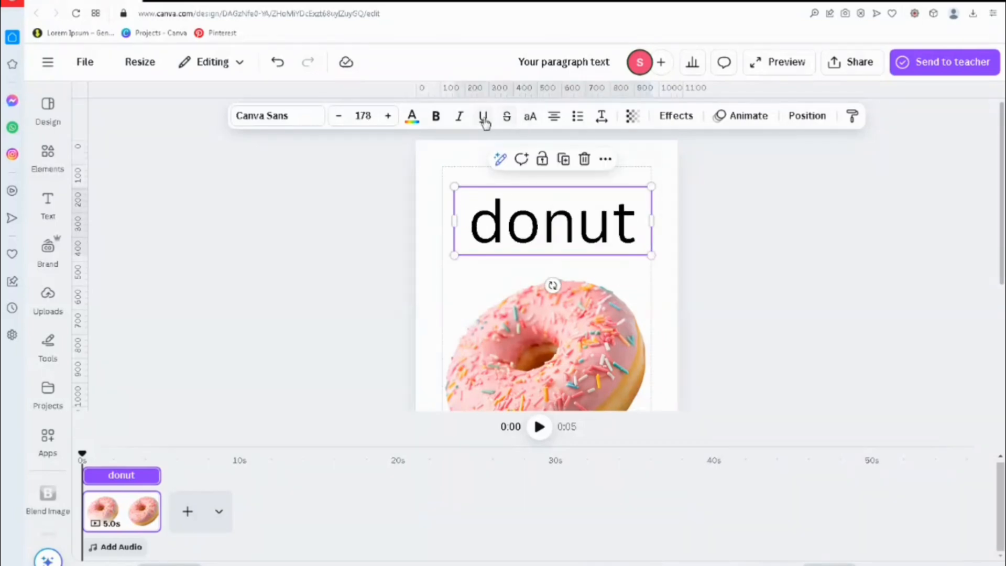
# Step: Make the "donut" text uppercase, widen its box to fit one line, and change the font to TAN St. Canard
pyautogui.click(530, 116)
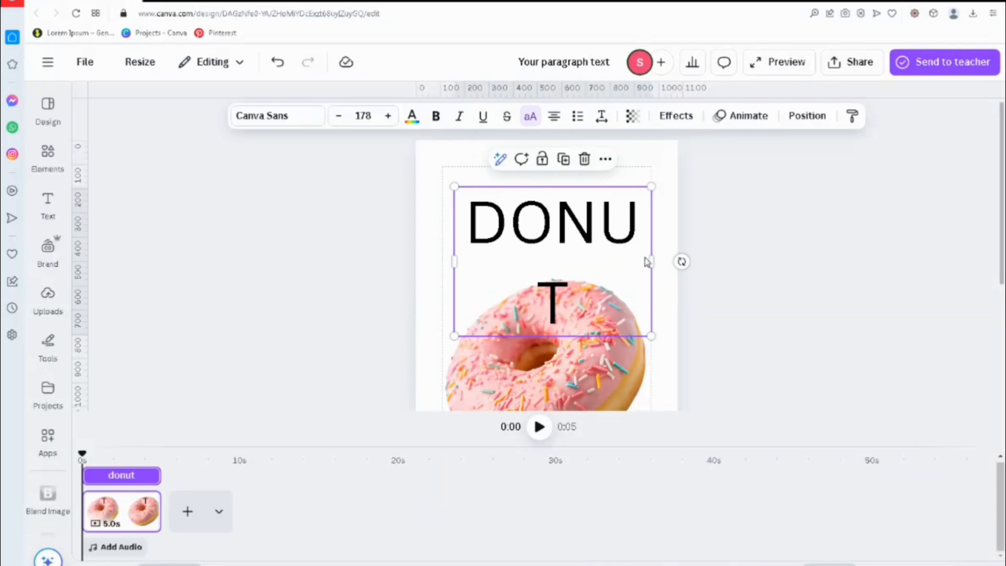
pyautogui.moveTo(655, 257); pyautogui.dragTo(666, 262)
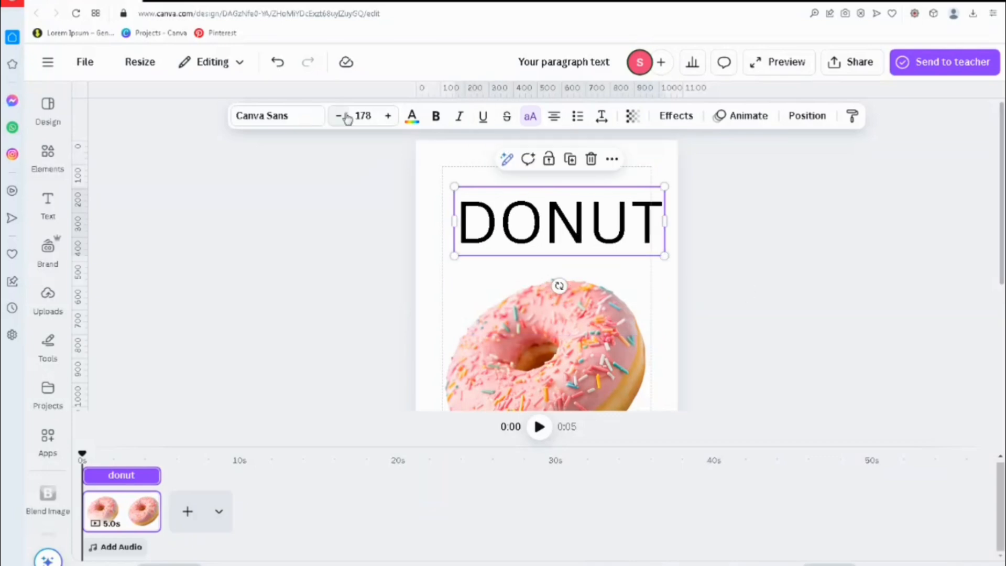
pyautogui.click(312, 119)
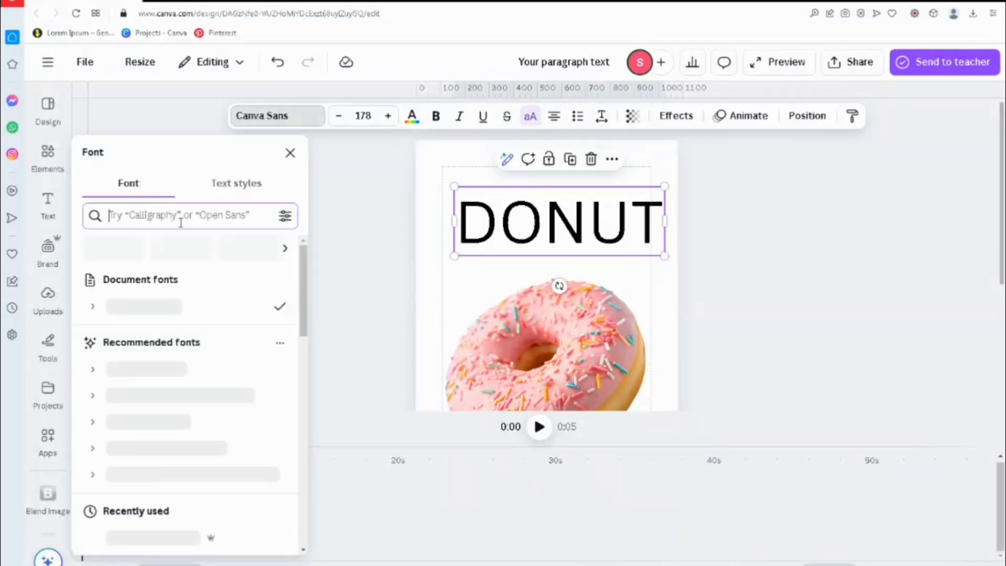
pyautogui.write('tan st')
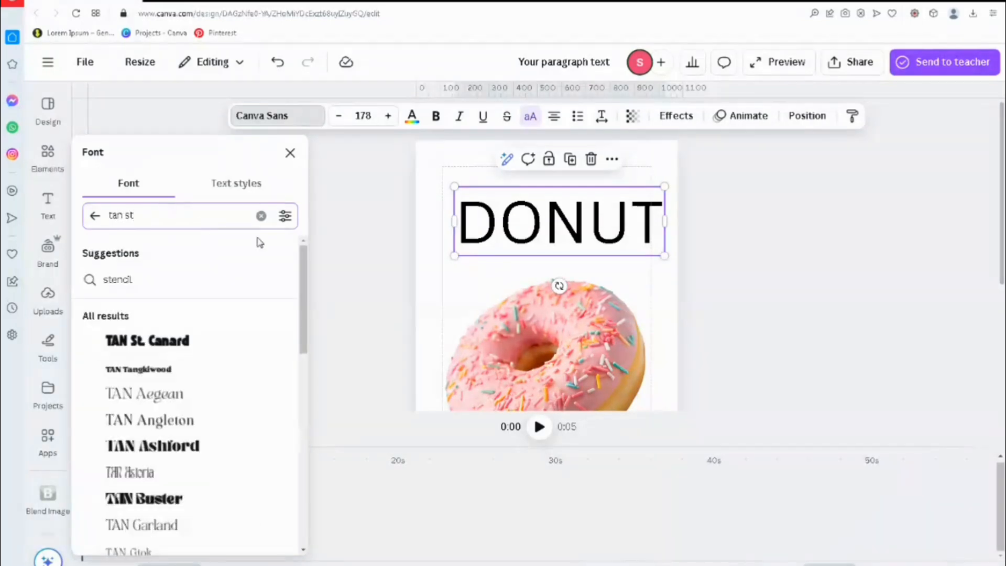
pyautogui.click(178, 343)
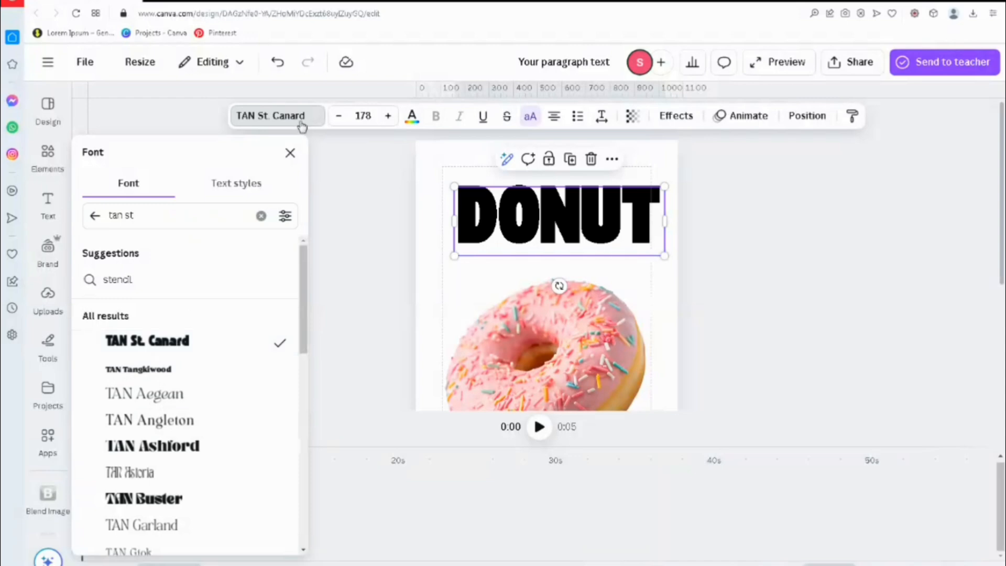
pyautogui.click(290, 153)
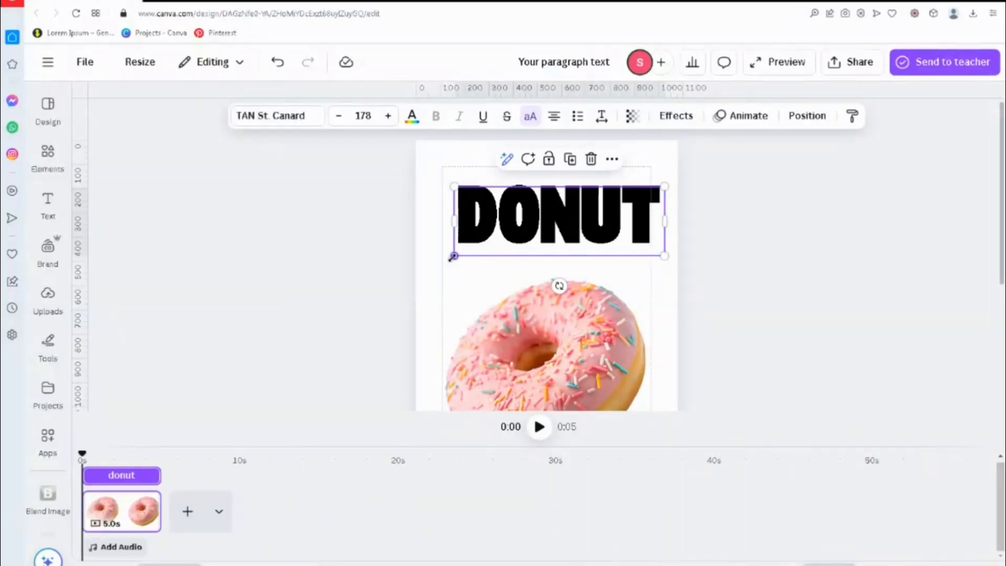
# Step: Enlarge the DONUT text to font size 206 so it spans the page width, and move it closer to the page's upper edge
pyautogui.moveTo(454, 257); pyautogui.dragTo(427, 265)
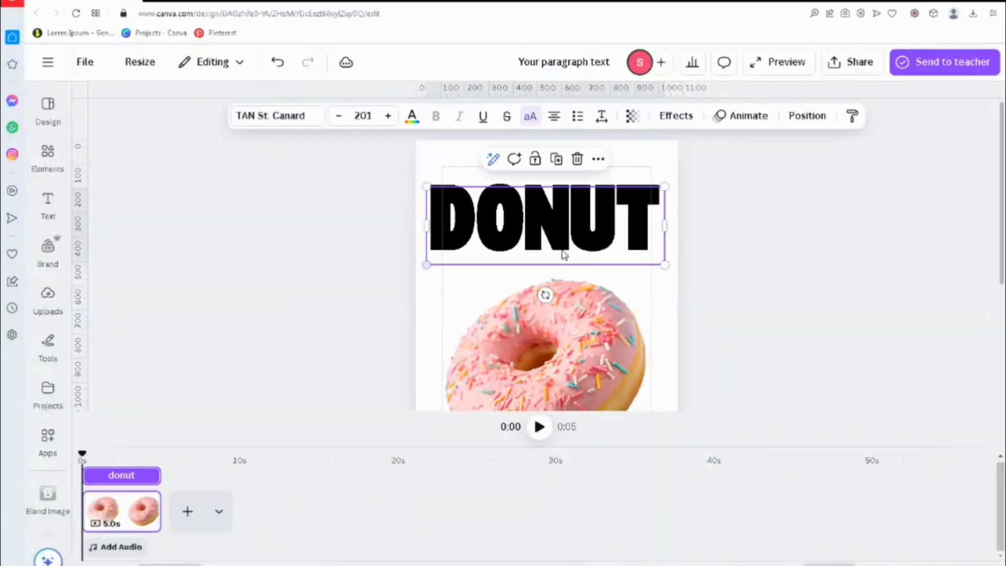
pyautogui.moveTo(665, 186); pyautogui.dragTo(671, 184)
pyautogui.moveTo(593, 230); pyautogui.dragTo(591, 212)
# Step: Duplicate the DONUT text four times to stack five rows down the page
pyautogui.press('F11')
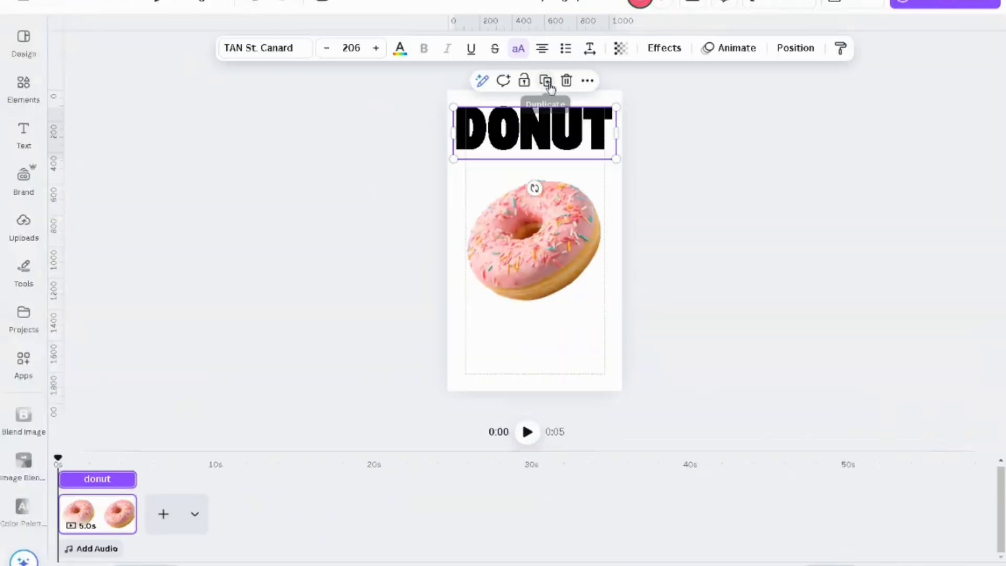
pyautogui.moveTo(556, 162); pyautogui.dragTo(554, 180)
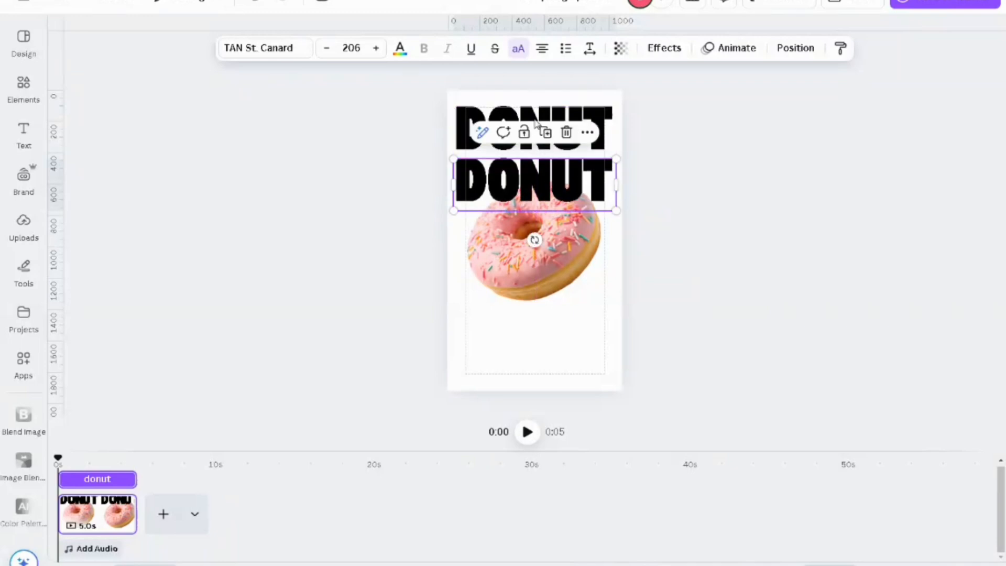
pyautogui.click(545, 131)
pyautogui.click(547, 184)
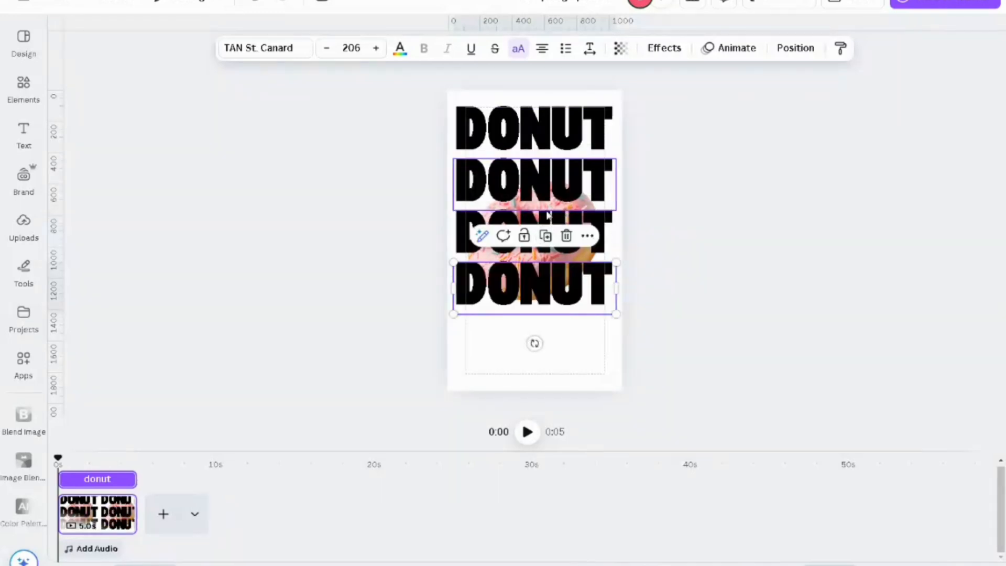
pyautogui.click(546, 234)
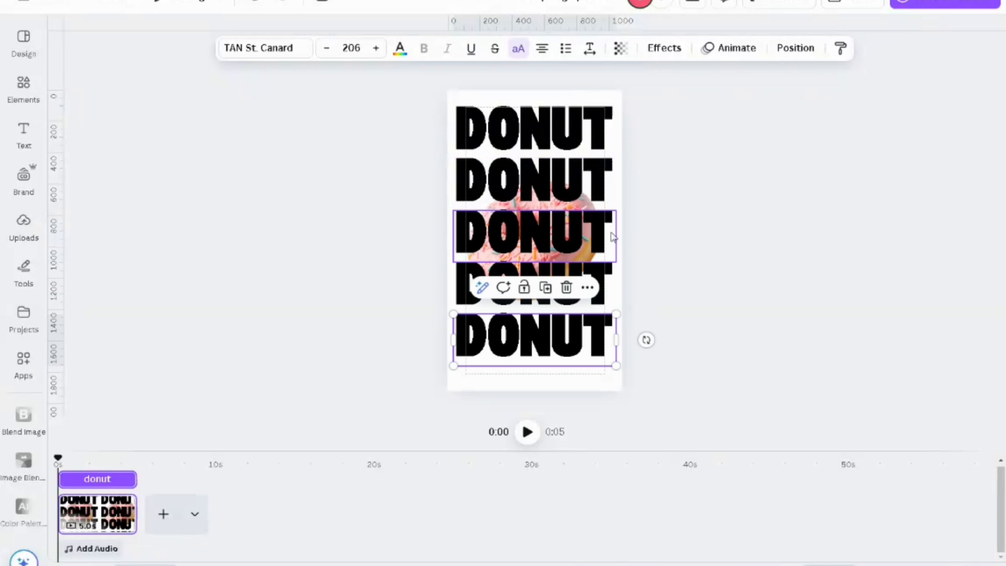
# Step: Select all five DONUT rows and shift them slightly down to centre them vertically on the page
pyautogui.click(560, 137)
pyautogui.keyDown('shift'); pyautogui.click(576, 188); pyautogui.keyUp('shift')
pyautogui.keyDown('shift'); pyautogui.click(576, 241); pyautogui.keyUp('shift')
pyautogui.keyDown('shift'); pyautogui.click(576, 286); pyautogui.keyUp('shift')
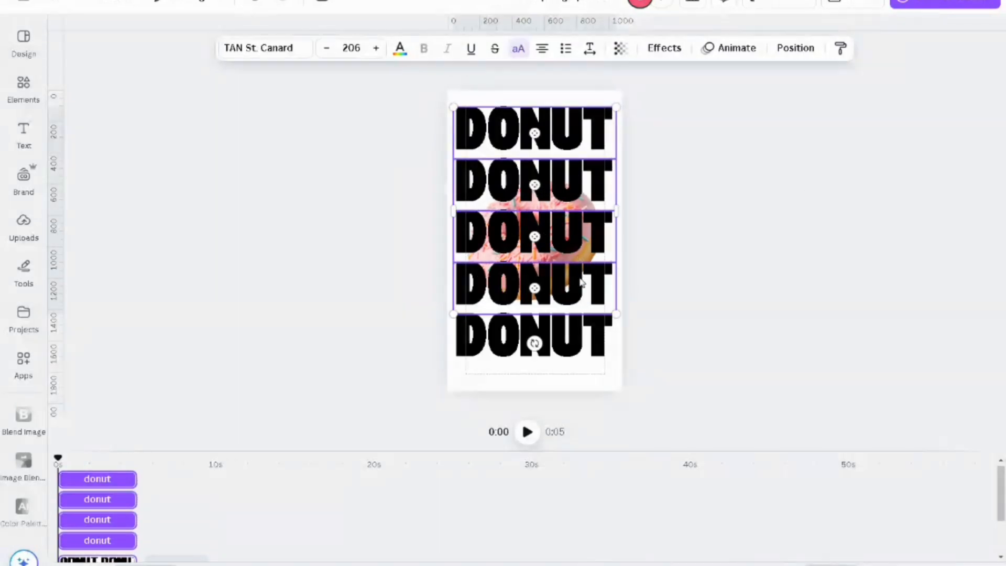
pyautogui.keyDown('shift'); pyautogui.click(530, 344); pyautogui.keyUp('shift')
pyautogui.moveTo(586, 234); pyautogui.dragTo(583, 239)
pyautogui.click(711, 198)
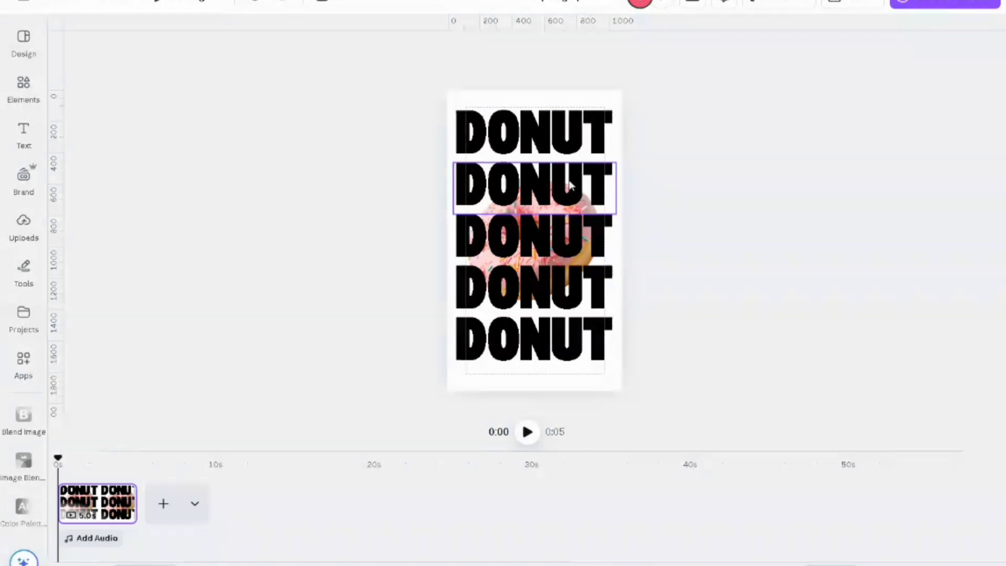
# Step: Apply the Hollow text effect to the lower four DONUT rows, leaving the first row solid
pyautogui.click(587, 190)
pyautogui.keyDown('shift'); pyautogui.click(590, 251); pyautogui.keyUp('shift')
pyautogui.keyDown('shift'); pyautogui.click(533, 288); pyautogui.keyUp('shift')
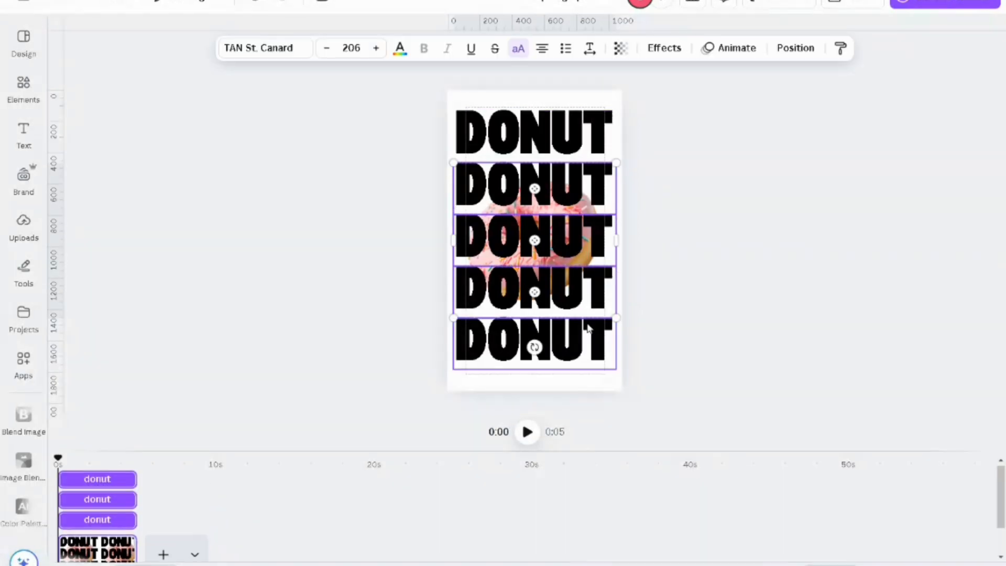
pyautogui.keyDown('shift'); pyautogui.click(532, 348); pyautogui.keyUp('shift')
pyautogui.click(664, 50)
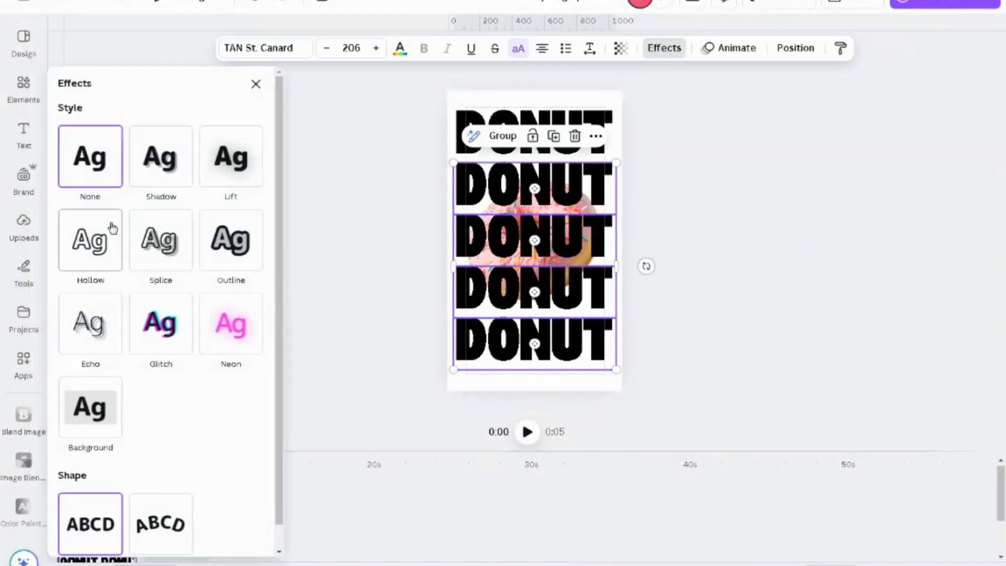
pyautogui.click(100, 264)
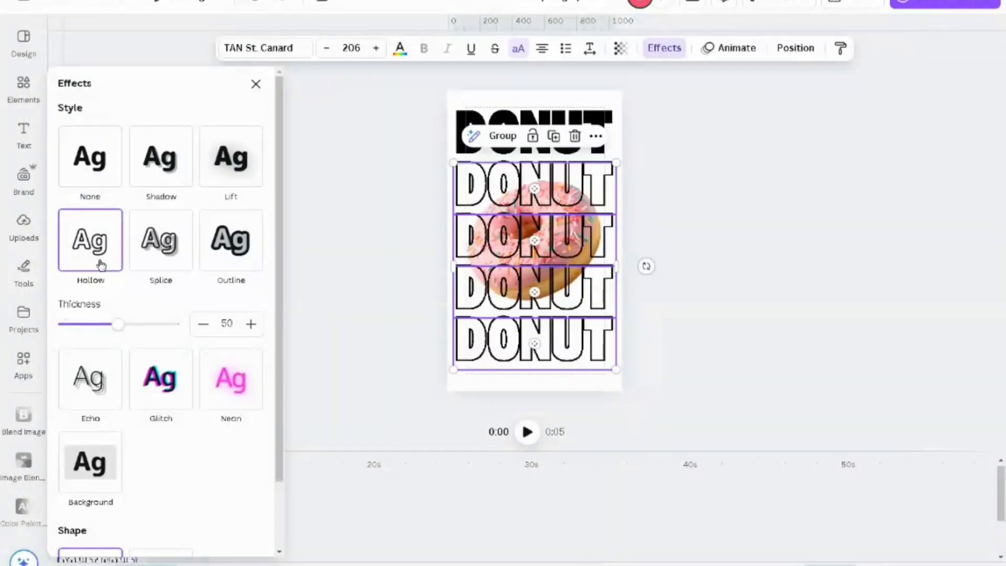
pyautogui.click(256, 85)
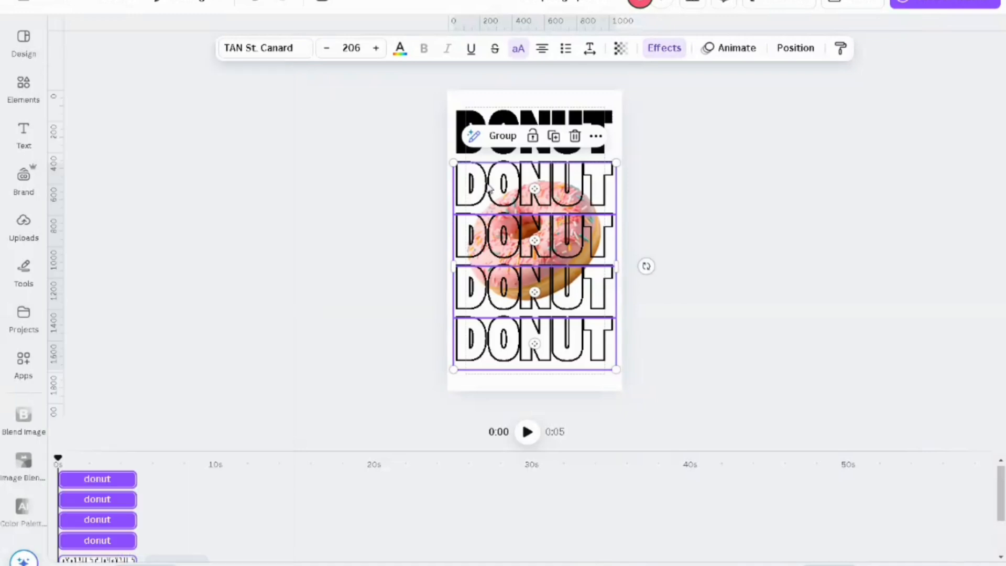
# Step: Send the four hollow DONUT rows to the back, behind the donut image
pyautogui.rightClick(574, 226)
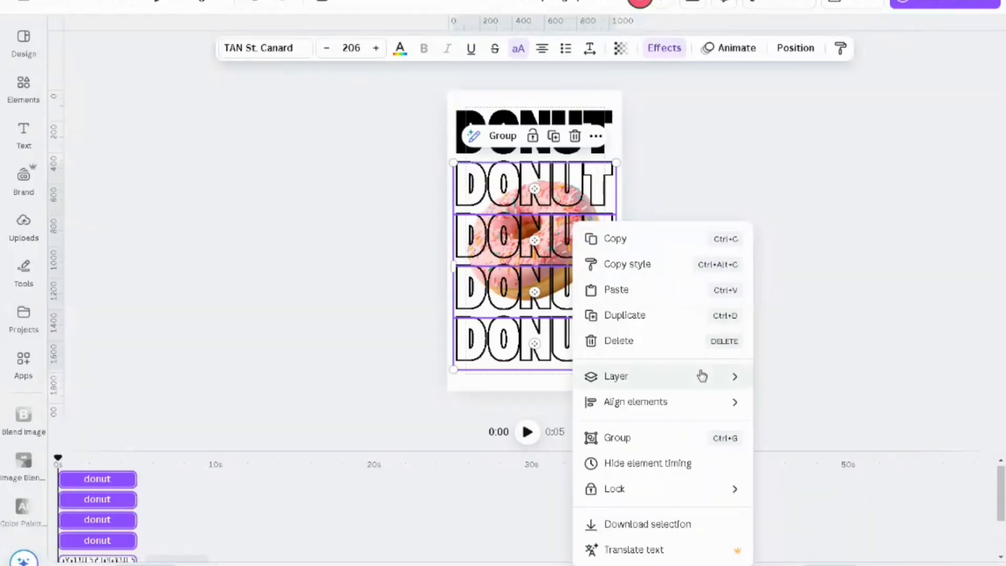
pyautogui.moveTo(669, 380)
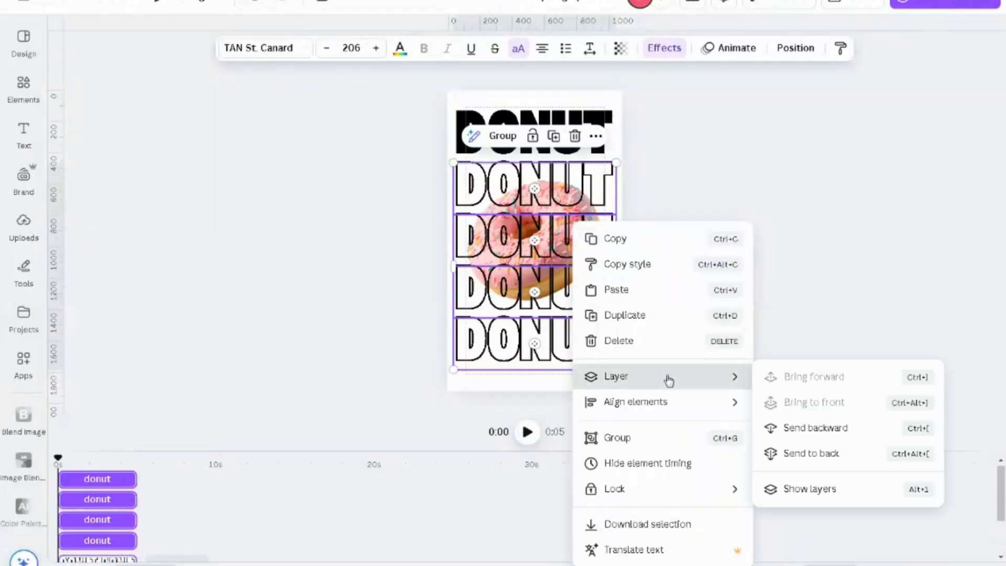
pyautogui.click(821, 453)
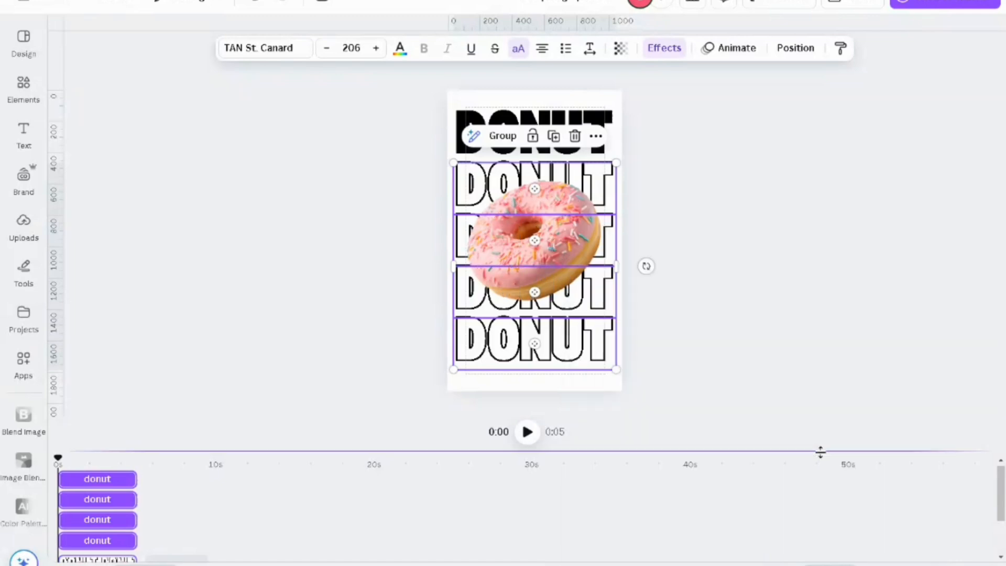
# Step: Set the page background to the coral-red photo colour picked from the pink donut image
pyautogui.click(629, 114)
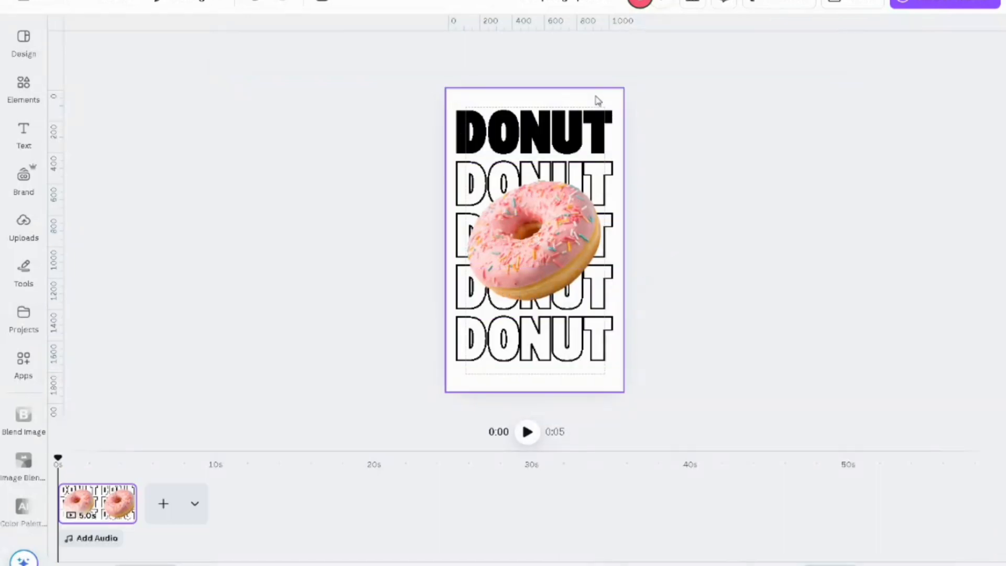
pyautogui.click(548, 101)
pyautogui.click(456, 48)
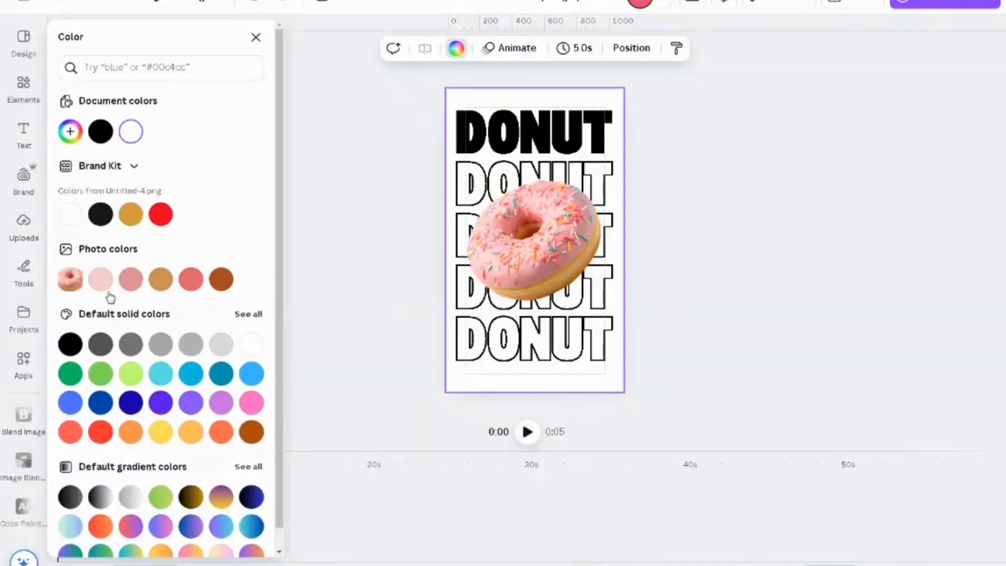
pyautogui.click(195, 283)
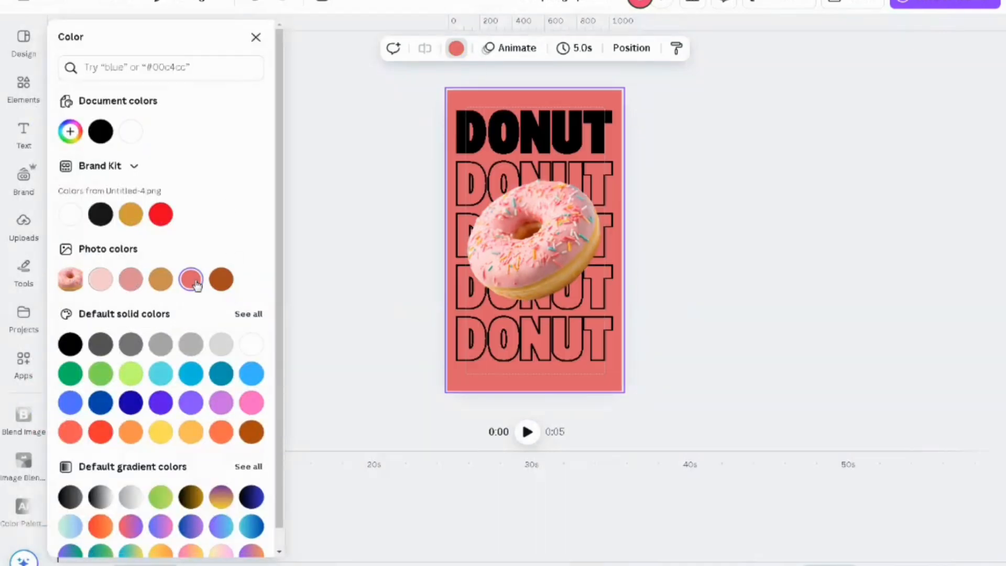
pyautogui.click(256, 38)
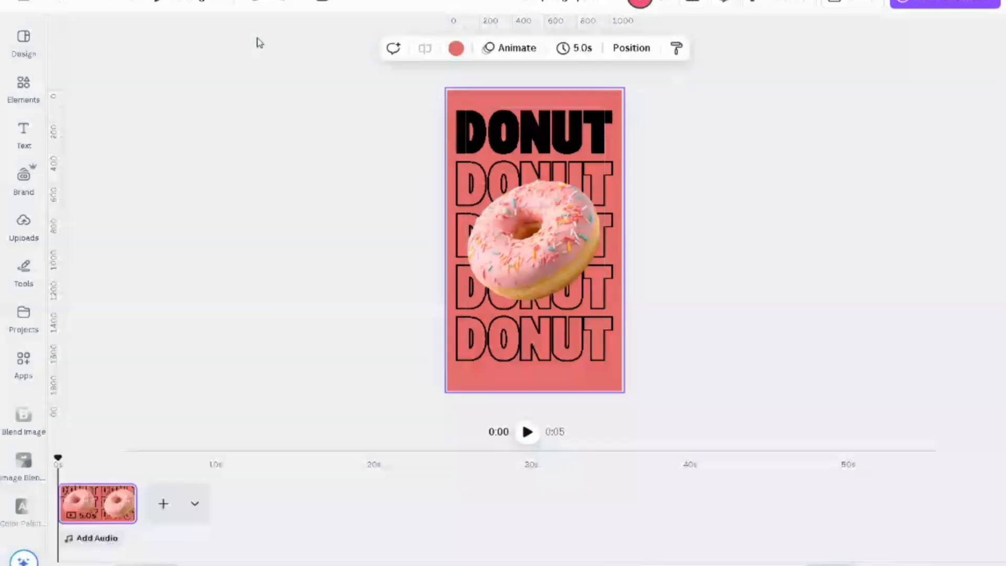
# Step: Select all five DONUT text rows without the donut image and change their text colour to white
pyautogui.click(477, 124)
pyautogui.keyDown('shift'); pyautogui.click(461, 175); pyautogui.keyUp('shift')
pyautogui.keyDown('shift'); pyautogui.click(458, 255); pyautogui.keyUp('shift')
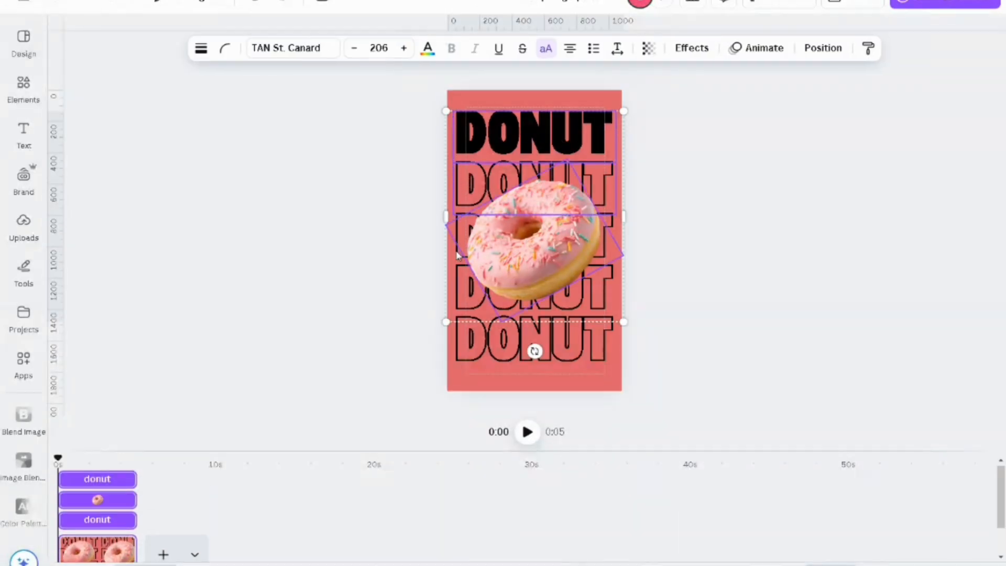
pyautogui.keyDown('shift'); pyautogui.click(456, 258); pyautogui.keyUp('shift')
pyautogui.keyDown('shift'); pyautogui.click(454, 262); pyautogui.keyUp('shift')
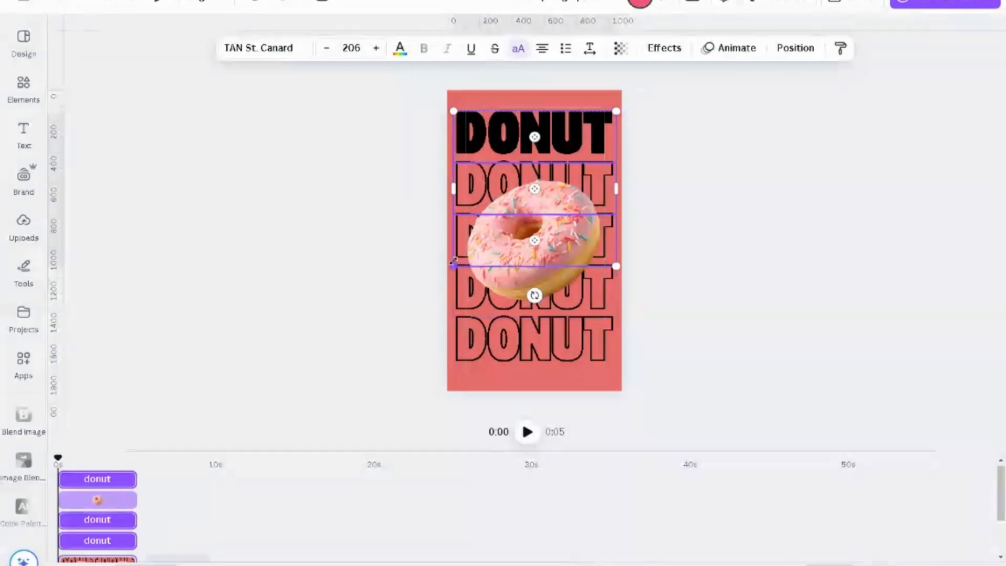
pyautogui.keyDown('shift'); pyautogui.click(461, 291); pyautogui.keyUp('shift')
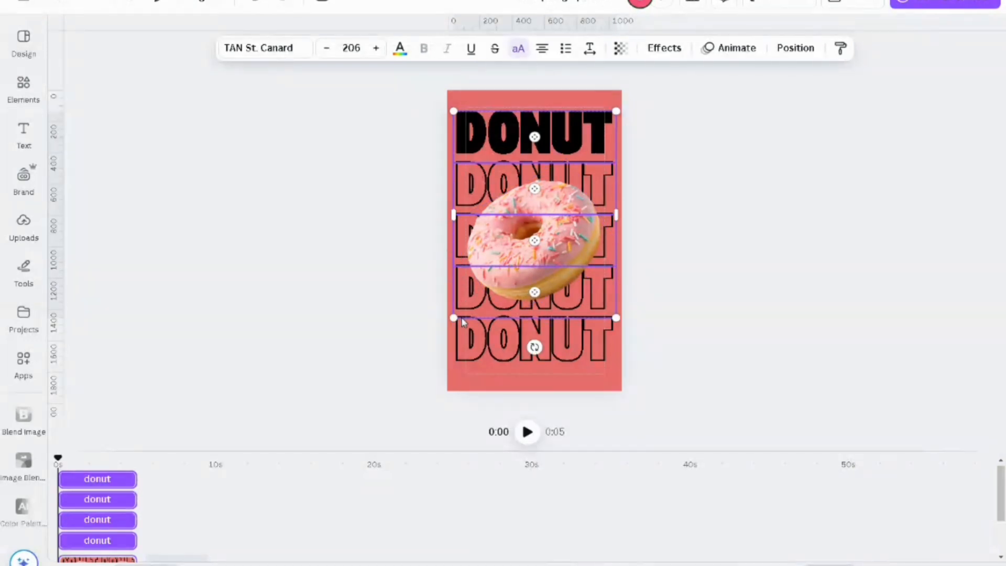
pyautogui.keyDown('shift'); pyautogui.click(460, 339); pyautogui.keyUp('shift')
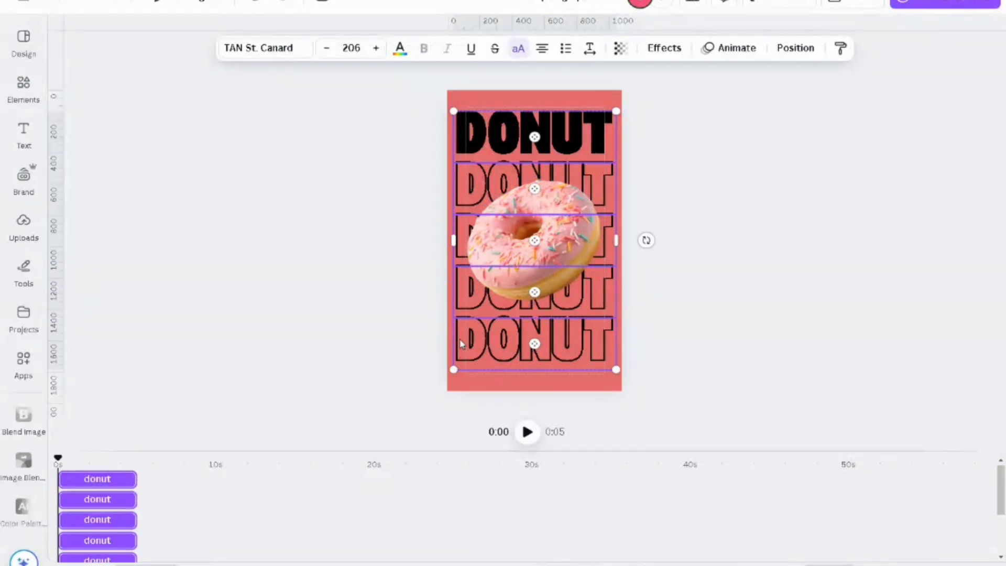
pyautogui.keyDown('shift'); pyautogui.click(462, 309); pyautogui.keyUp('shift')
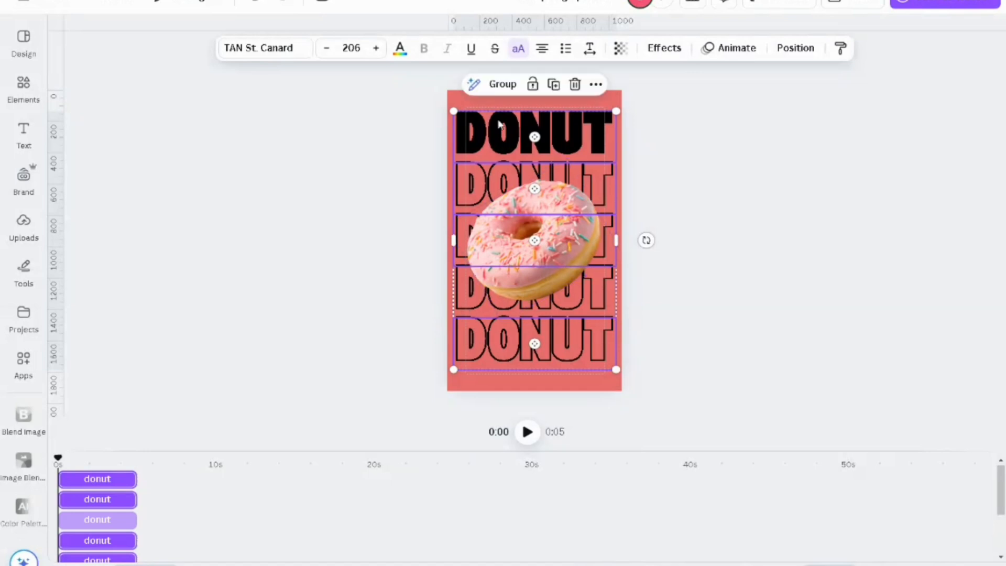
pyautogui.click(400, 53)
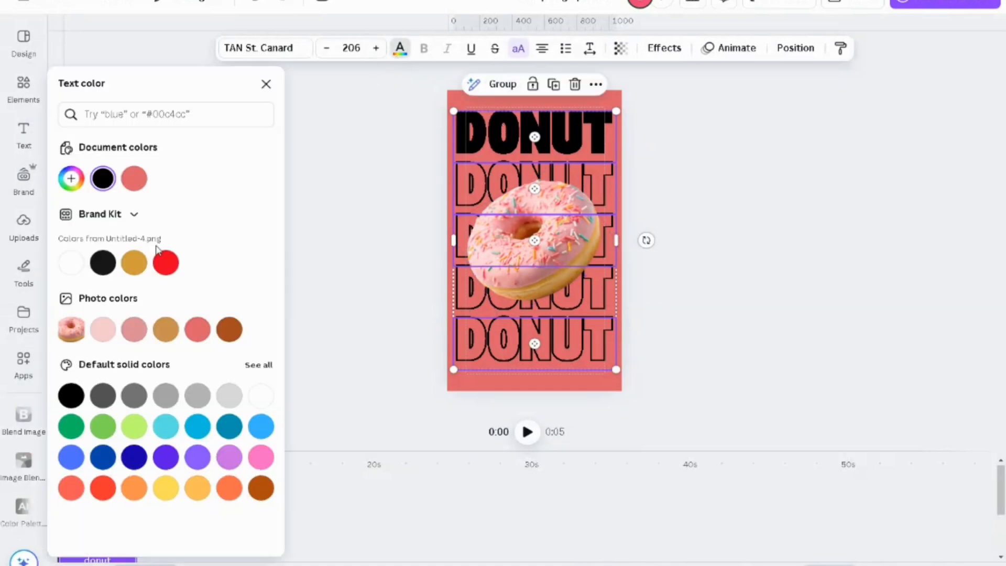
pyautogui.click(71, 262)
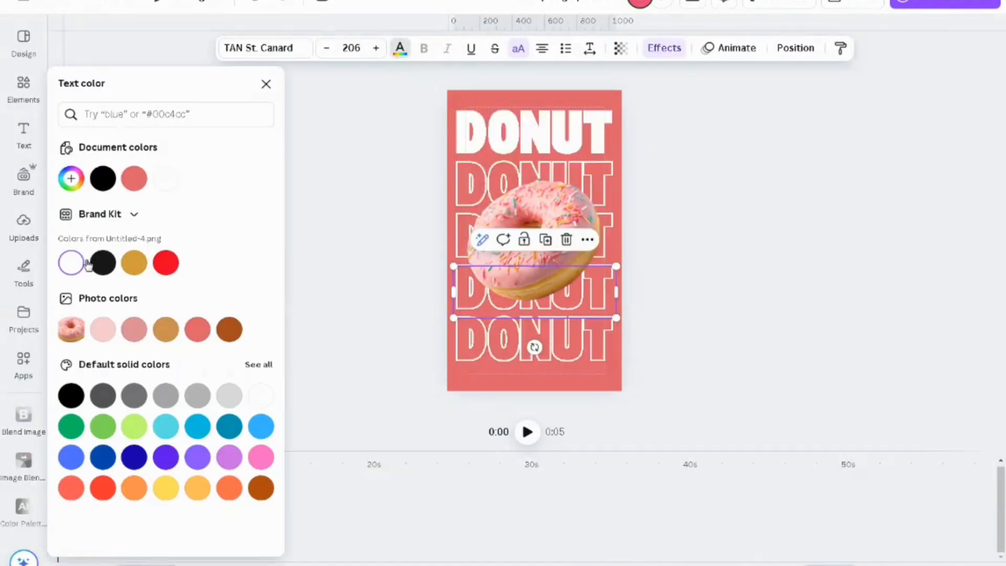
pyautogui.click(265, 85)
pyautogui.click(334, 233)
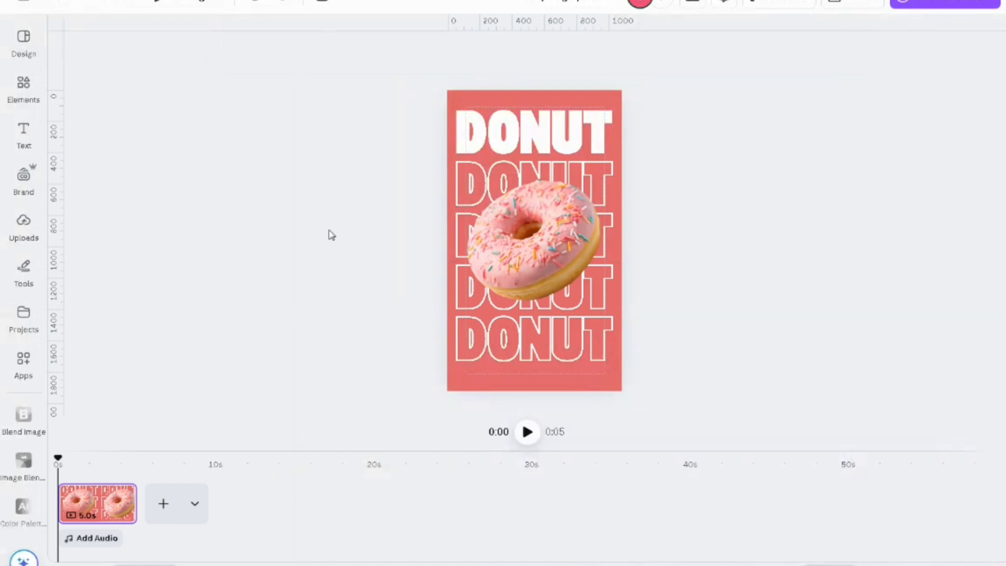
# Step: Duplicate the coral-red page and delete the pink donut image from the copy
pyautogui.rightClick(100, 513)
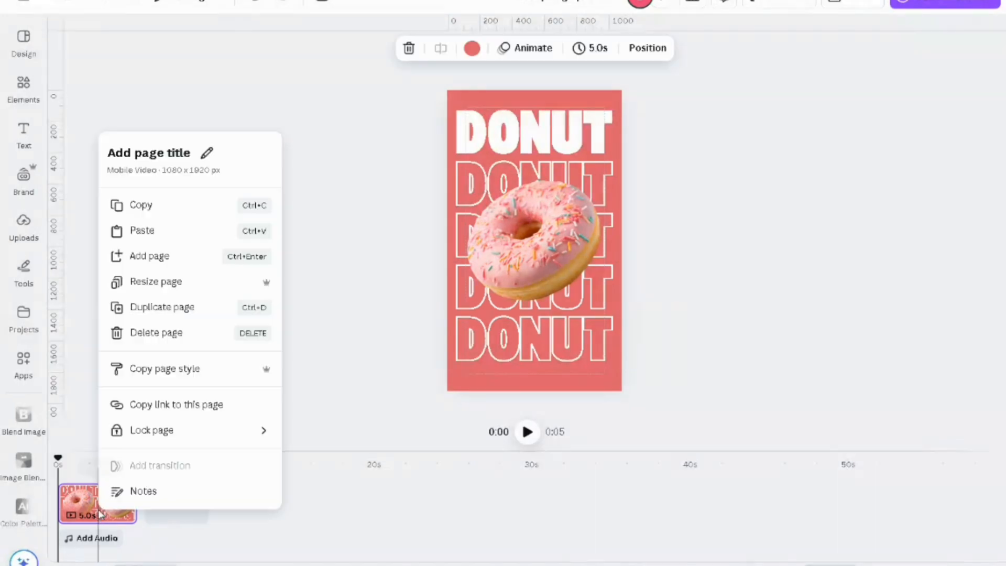
pyautogui.click(193, 314)
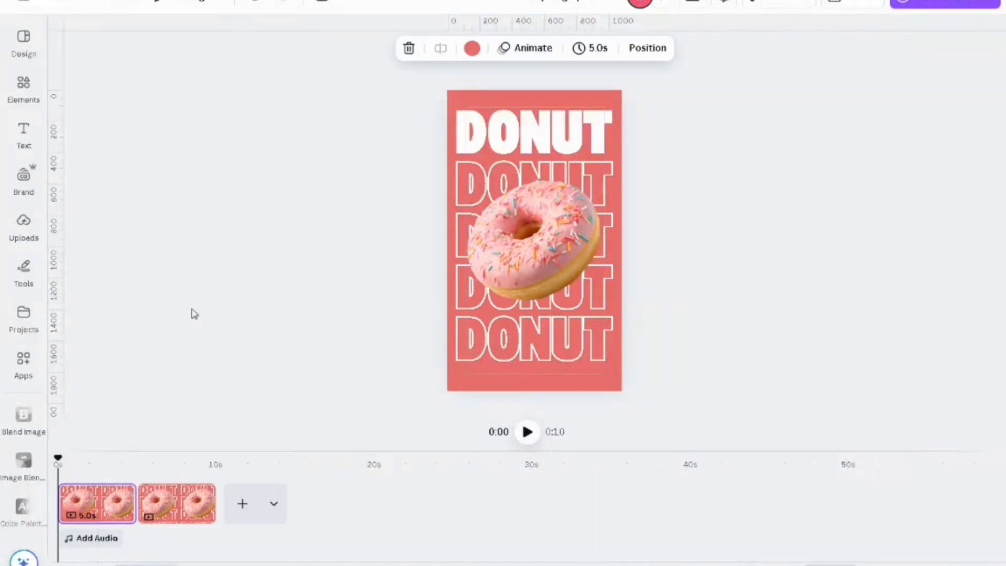
pyautogui.click(589, 227)
pyautogui.click(557, 128)
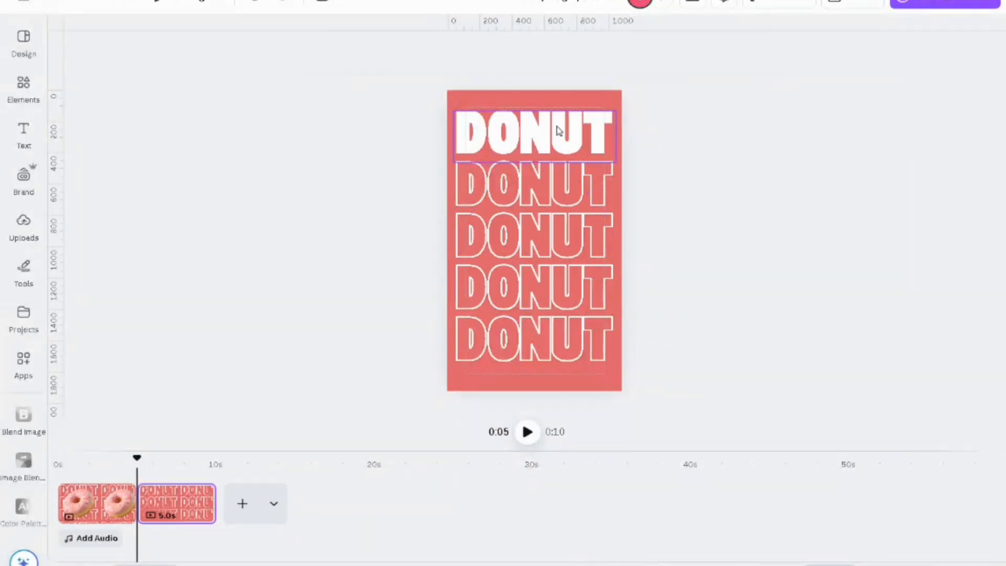
# Step: Add the chocolate donut with multicoloured sprinkles from the recently used elements and bring it to the front of the text rows
pyautogui.click(23, 83)
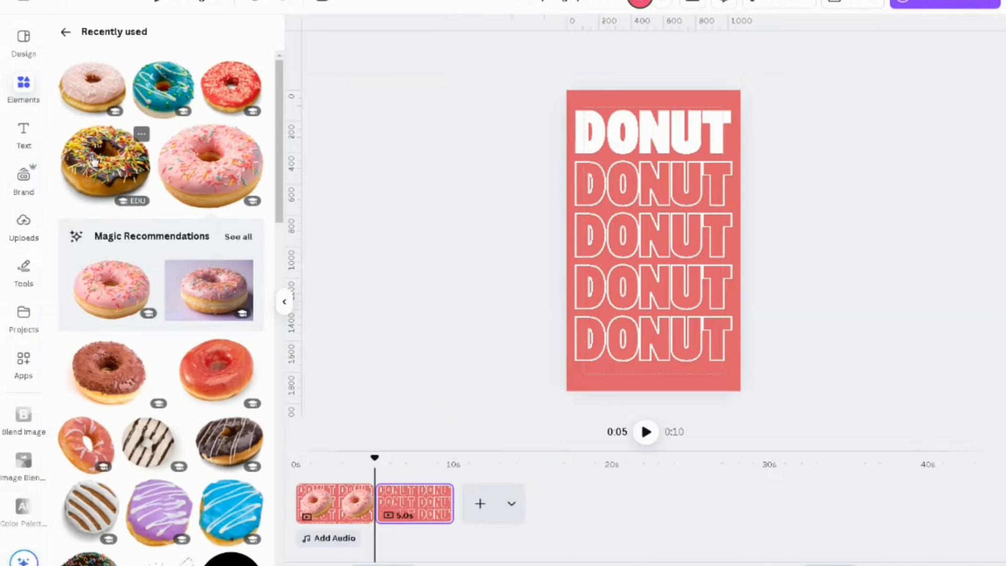
pyautogui.click(131, 178)
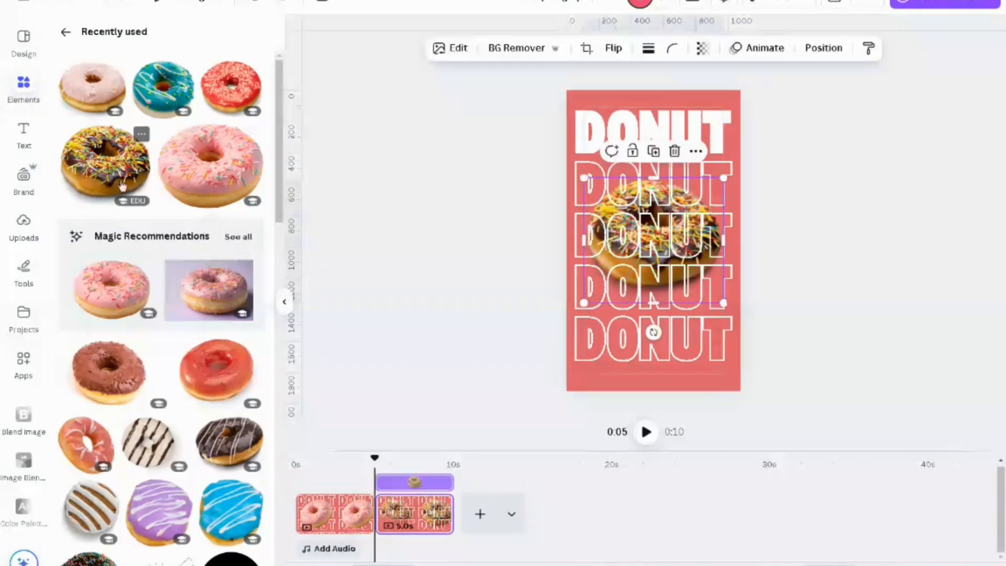
pyautogui.click(284, 302)
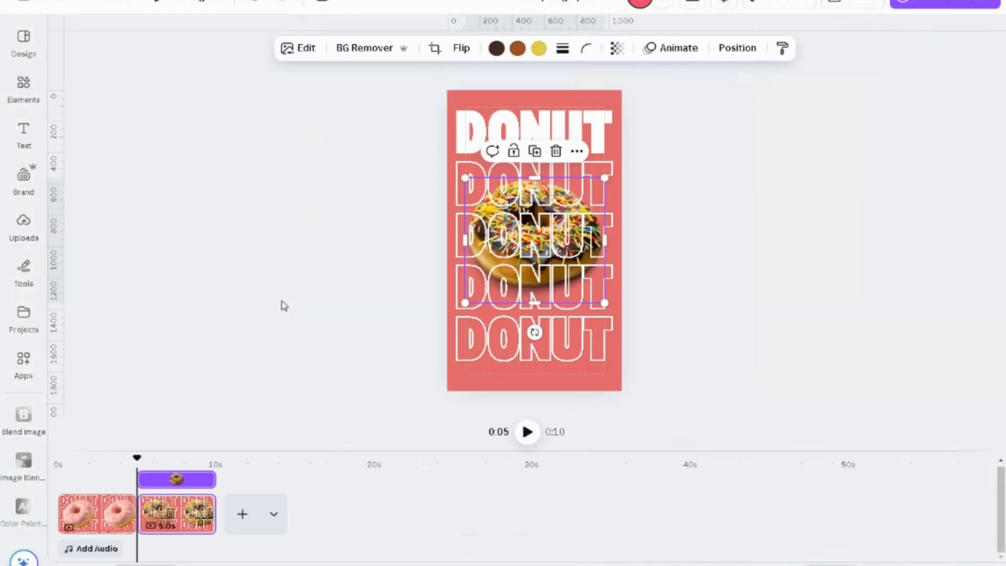
pyautogui.rightClick(566, 241)
pyautogui.moveTo(652, 320)
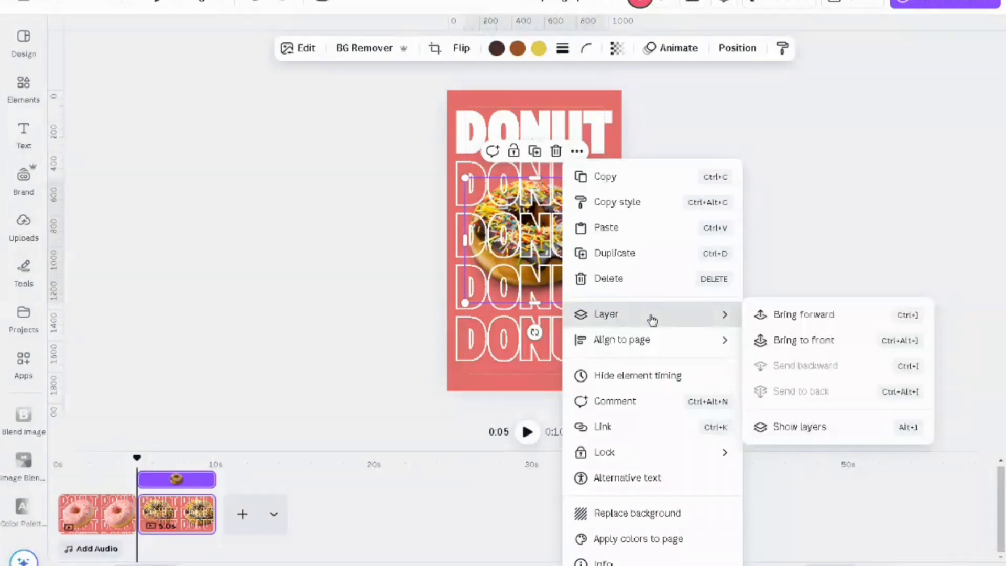
pyautogui.click(832, 344)
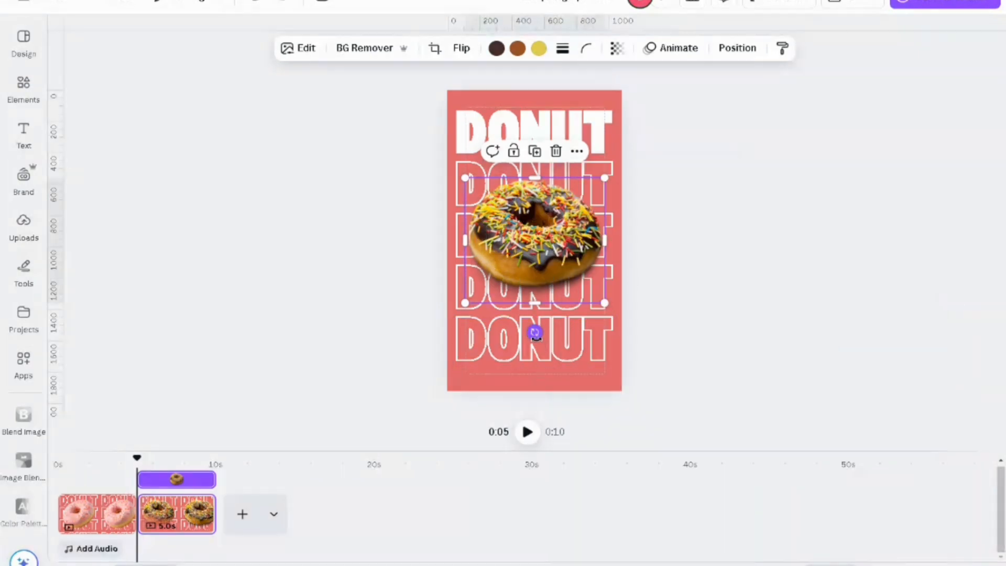
# Step: Rotate the chocolate donut to about -40° and enlarge it slightly to about 945 px wide over the text rows
pyautogui.moveTo(534, 332); pyautogui.dragTo(589, 300)
pyautogui.moveTo(630, 244); pyautogui.dragTo(643, 243)
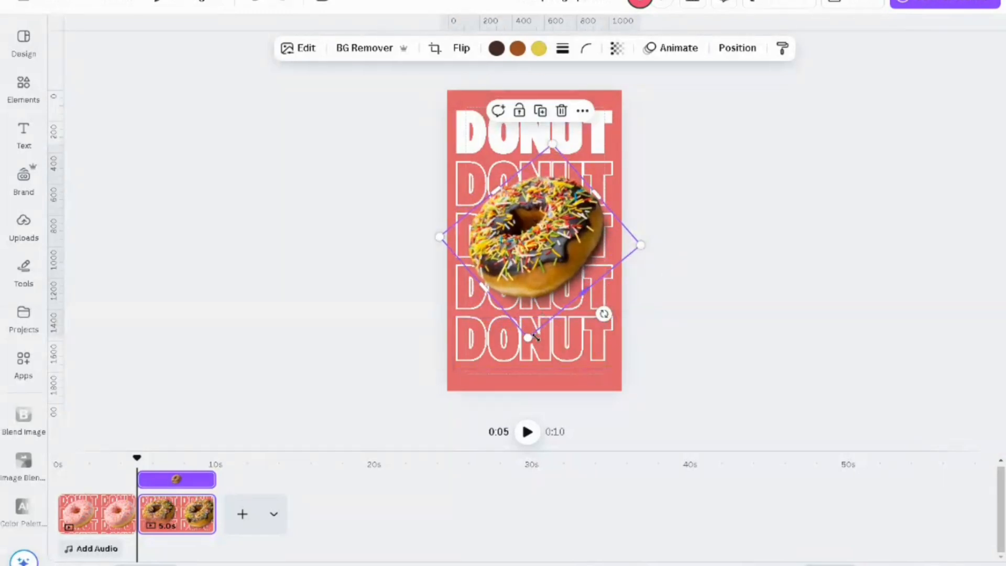
pyautogui.moveTo(530, 340); pyautogui.dragTo(526, 346)
pyautogui.moveTo(544, 271); pyautogui.dragTo(547, 278)
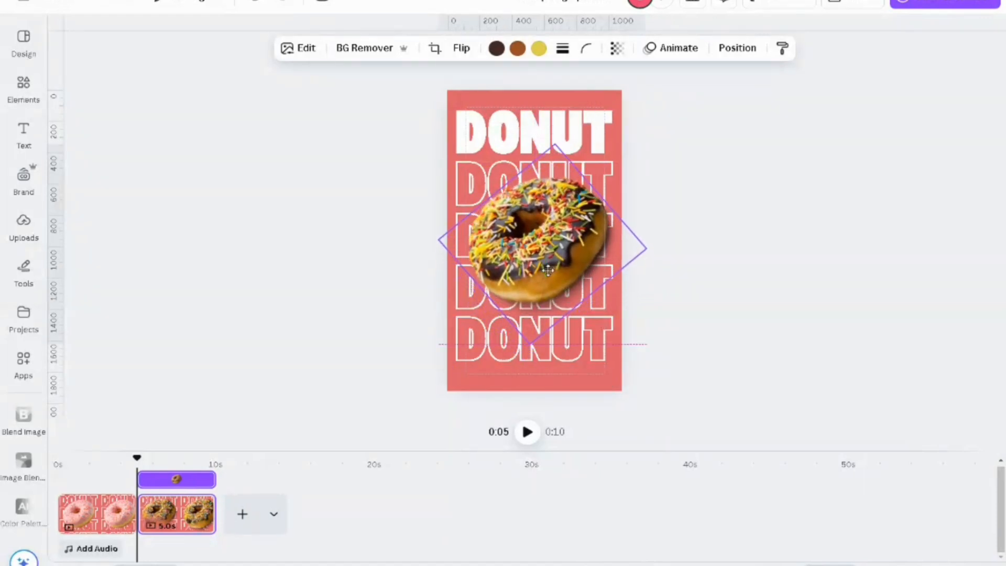
pyautogui.moveTo(547, 280); pyautogui.dragTo(545, 277)
# Step: Align the chocolate donut to the centre and middle of the page
pyautogui.click(739, 47)
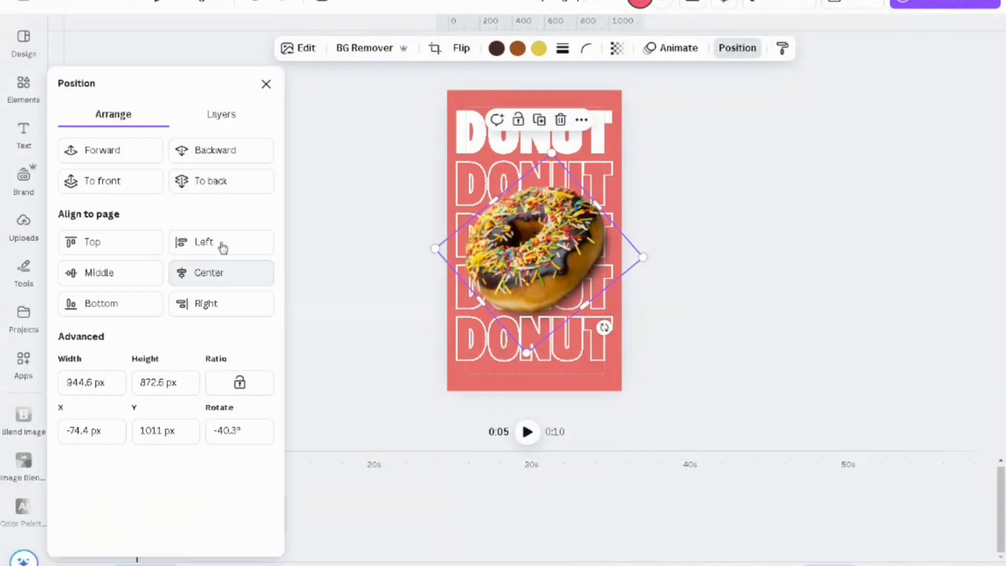
pyautogui.click(210, 270)
pyautogui.click(118, 273)
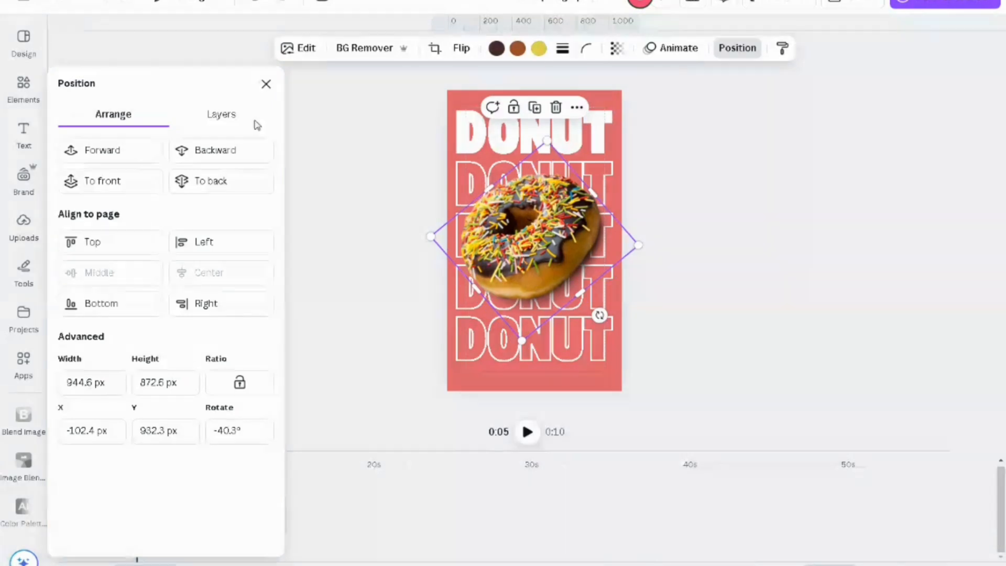
pyautogui.click(267, 83)
pyautogui.click(258, 275)
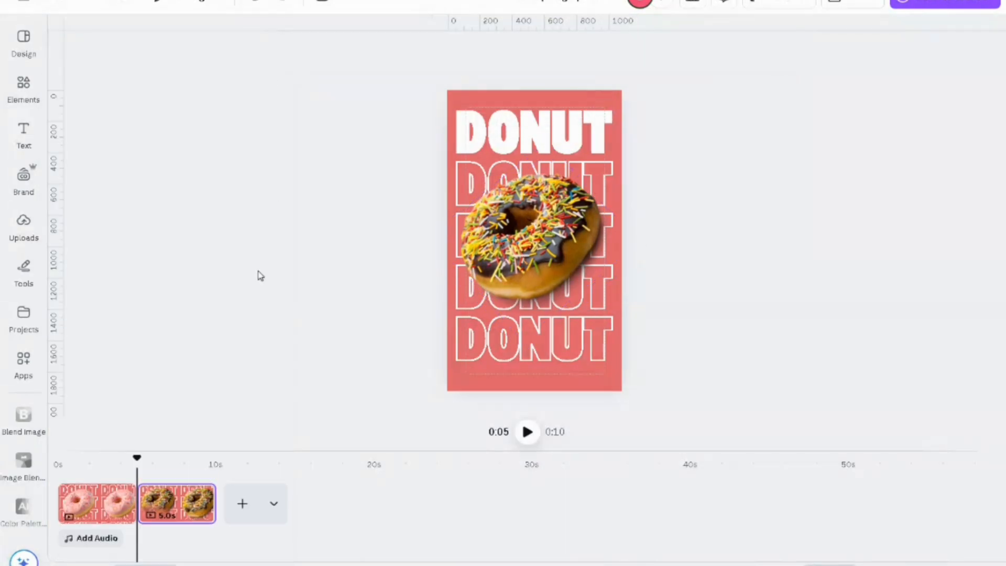
# Step: Remove the text effect from the second DONUT row to make it solid and apply Hollow to the first row
pyautogui.click(474, 177)
pyautogui.click(664, 48)
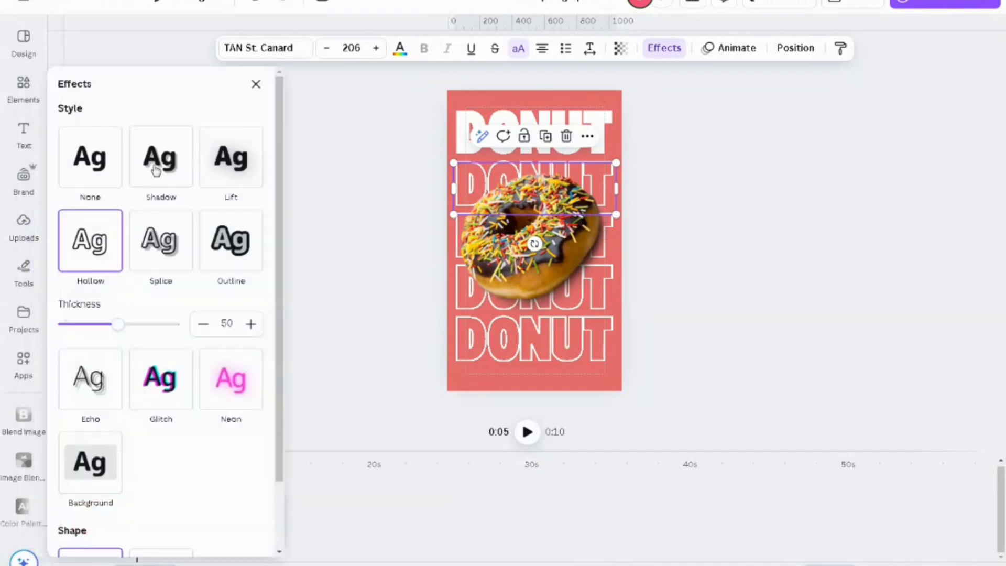
pyautogui.click(111, 162)
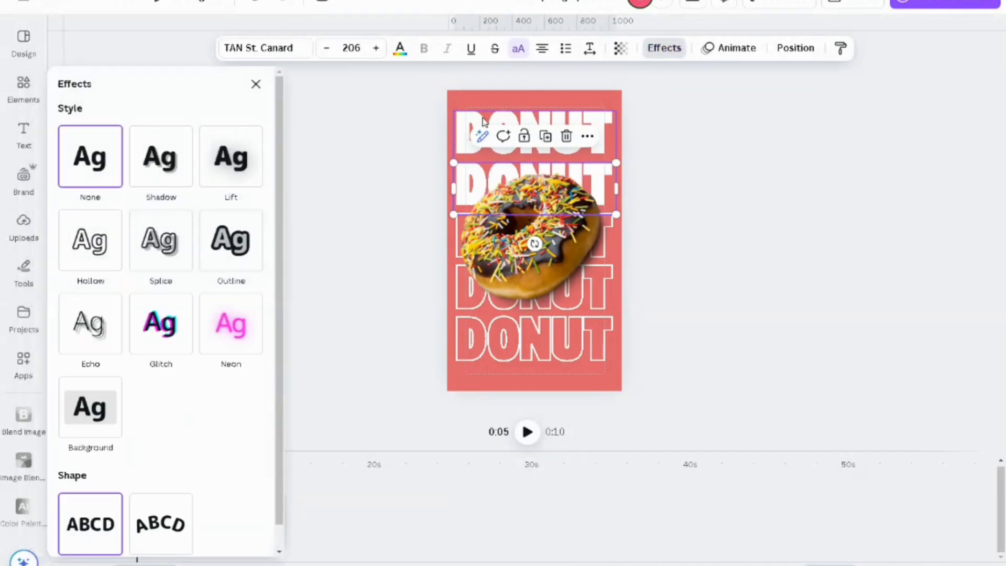
pyautogui.click(461, 131)
pyautogui.click(111, 235)
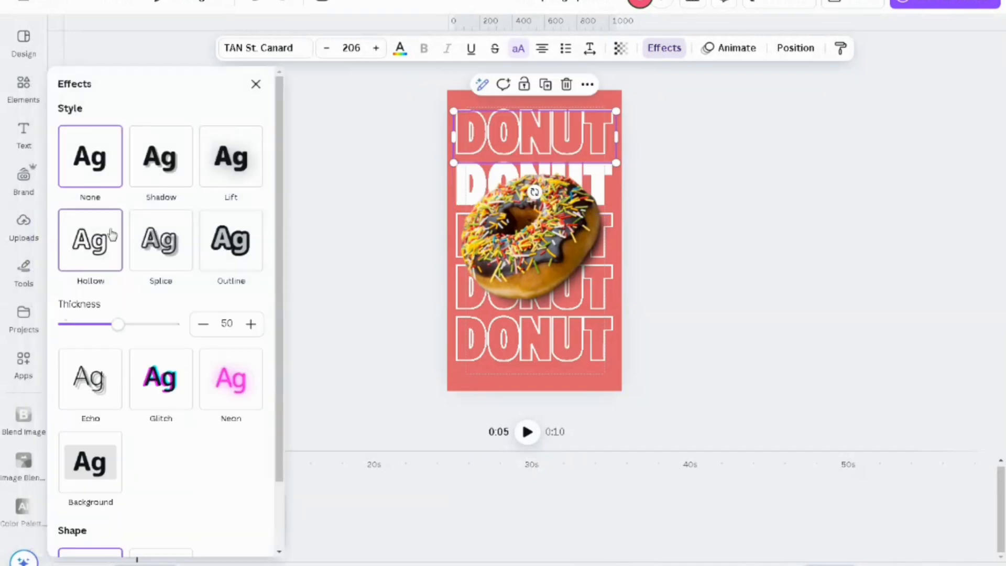
pyautogui.click(256, 84)
pyautogui.click(441, 172)
# Step: Change the second page's background to the brown photo colour picked from the chocolate donut
pyautogui.click(485, 102)
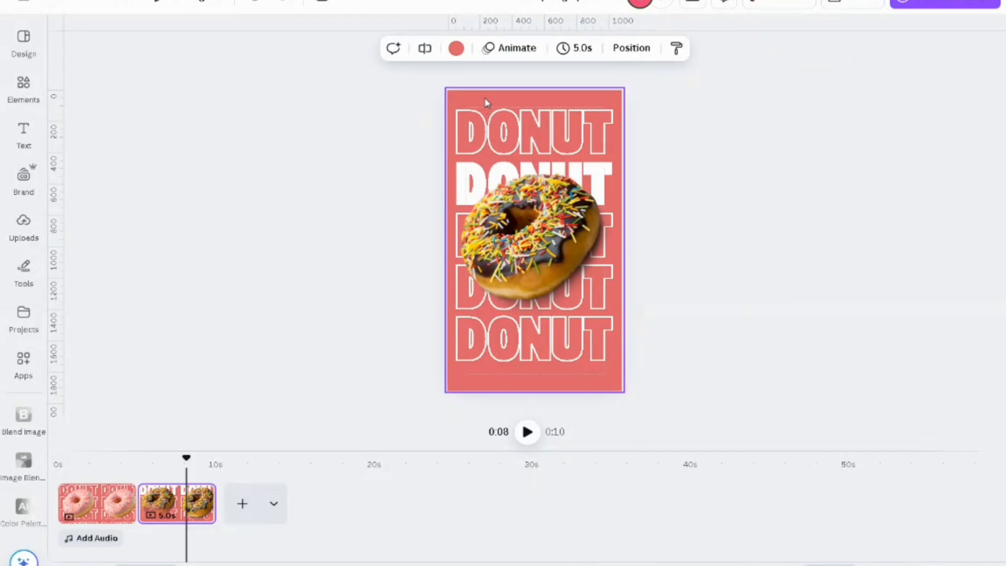
pyautogui.click(456, 48)
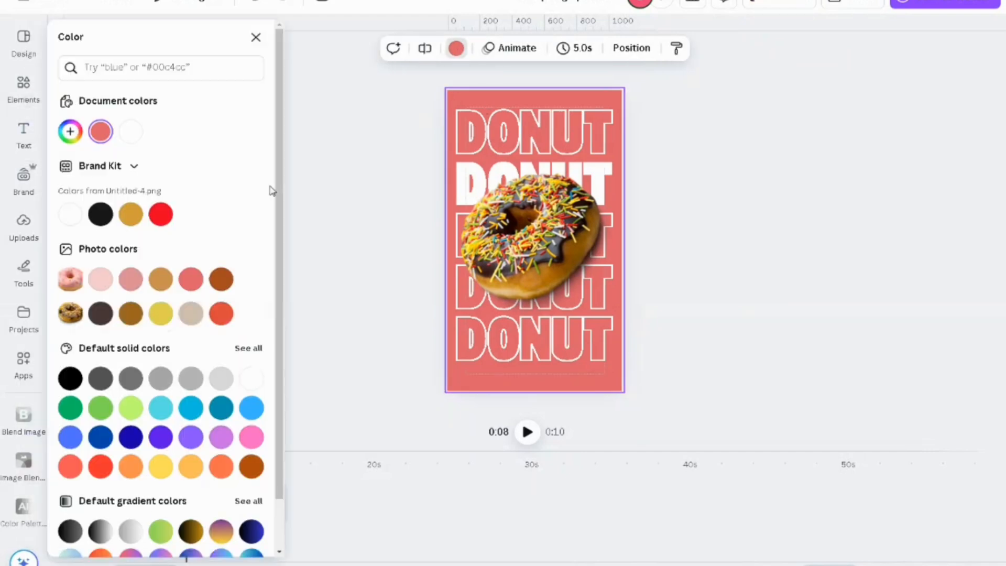
pyautogui.click(131, 314)
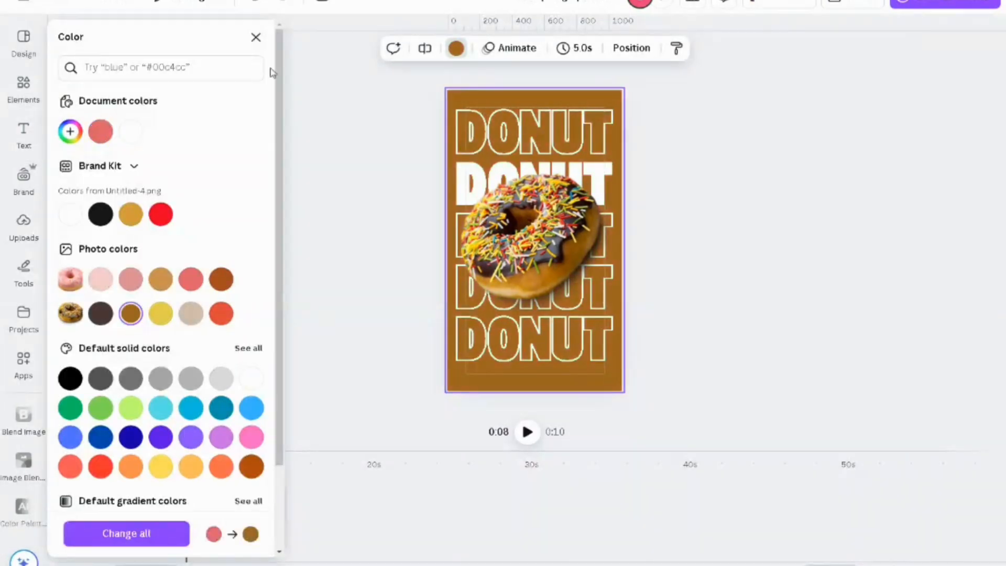
pyautogui.click(255, 38)
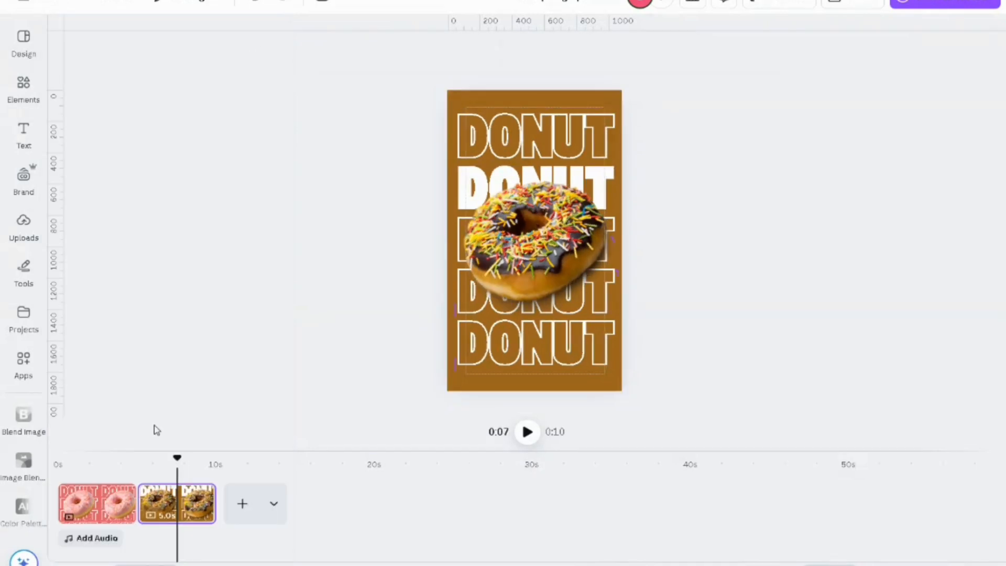
# Step: Duplicate the brown page and delete the chocolate donut image from the copy
pyautogui.rightClick(183, 517)
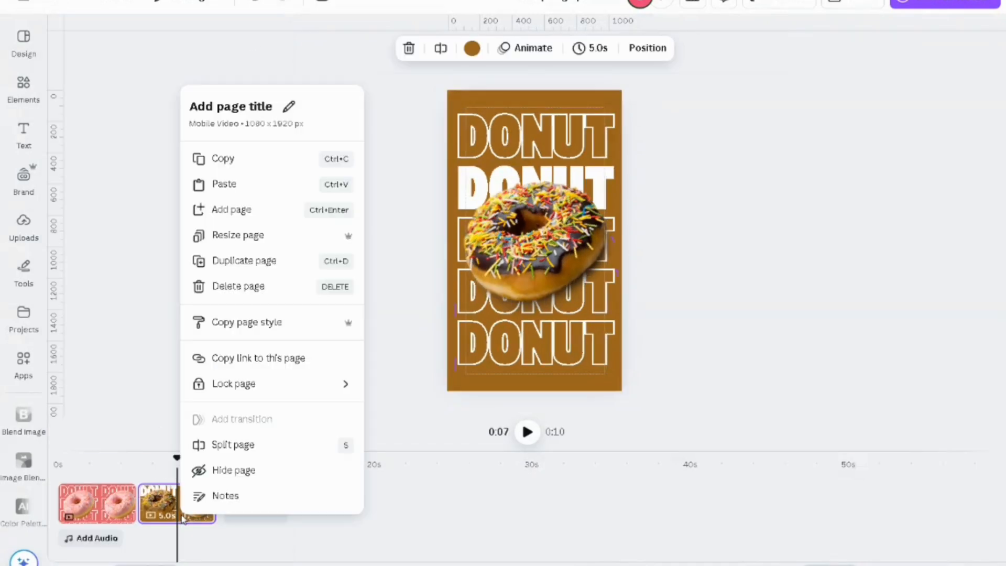
pyautogui.click(243, 260)
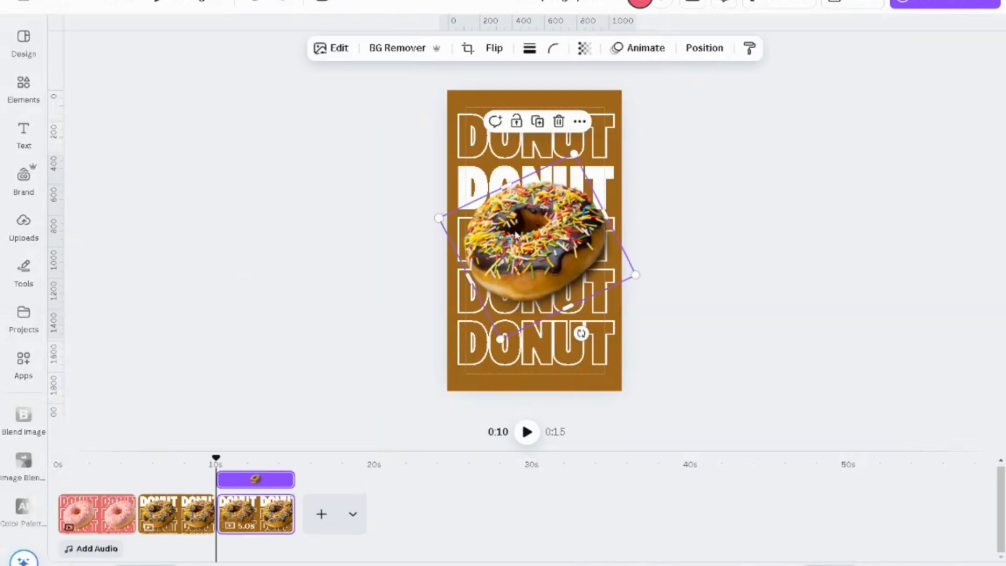
pyautogui.click(559, 121)
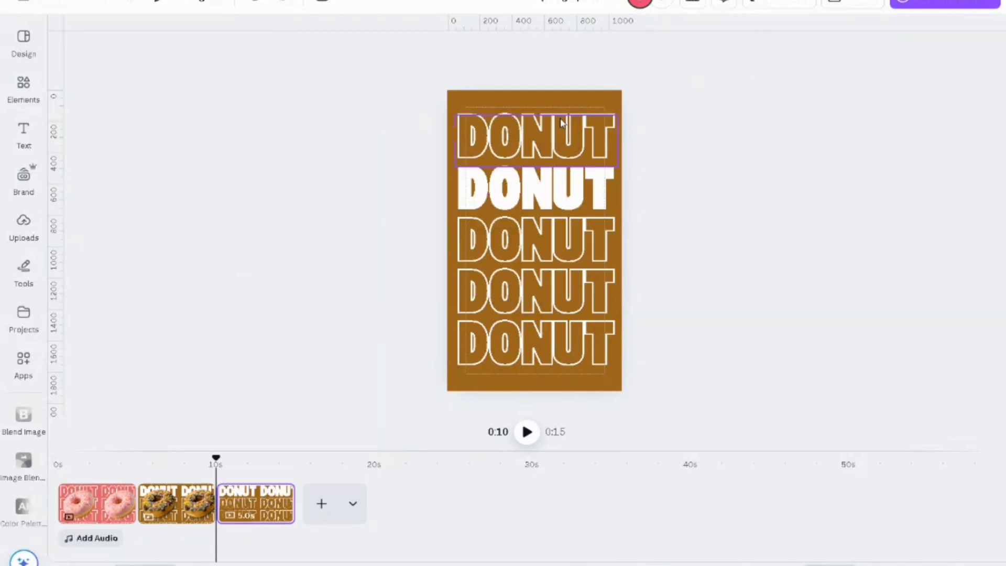
# Step: Apply Hollow to the third page's second DONUT row and remove the text effect from the third row to make it solid
pyautogui.click(536, 209)
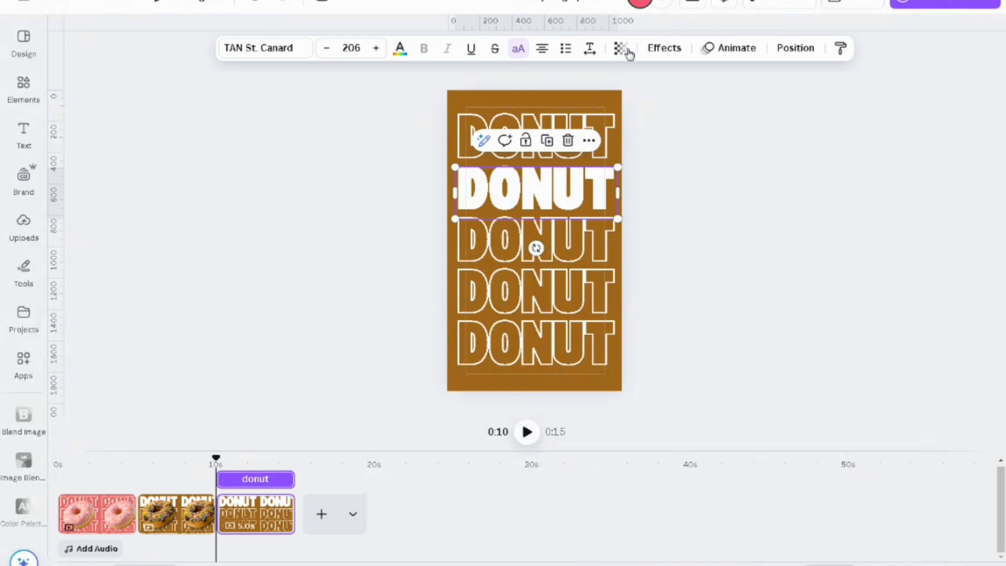
pyautogui.click(661, 48)
pyautogui.click(112, 247)
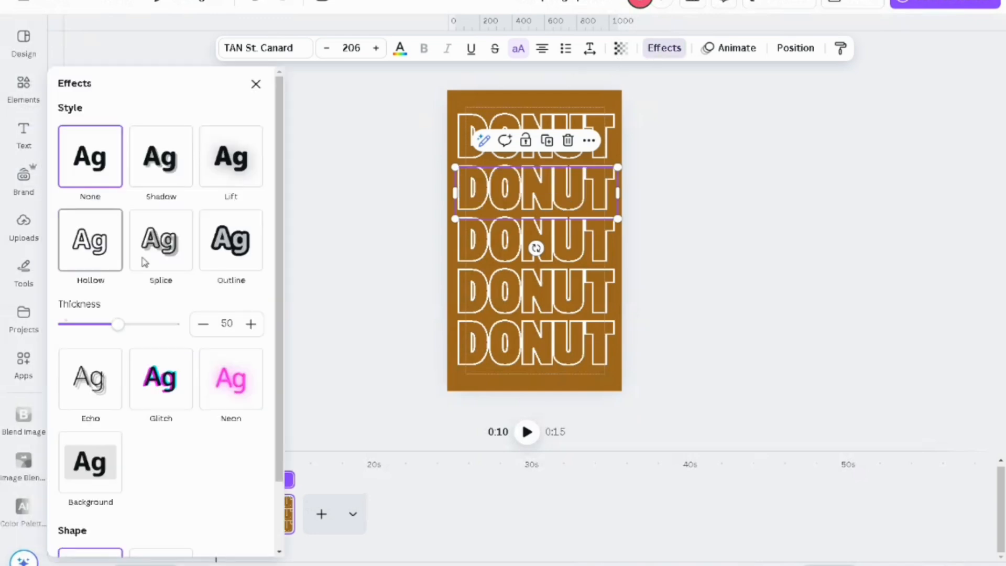
pyautogui.click(475, 231)
pyautogui.click(90, 157)
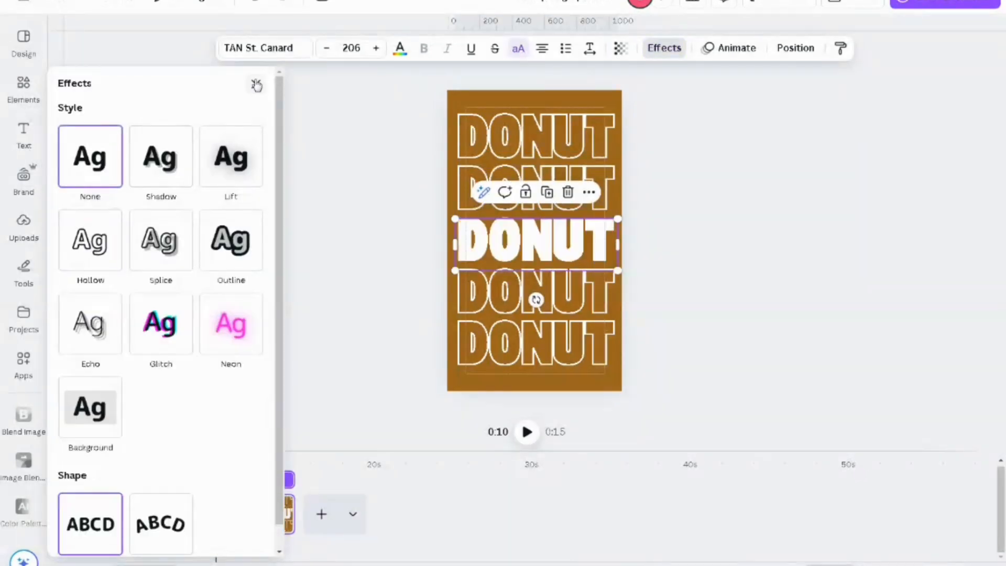
pyautogui.click(256, 84)
# Step: Add the red donut with pale sprinkles from the recently used elements to the third page
pyautogui.click(24, 87)
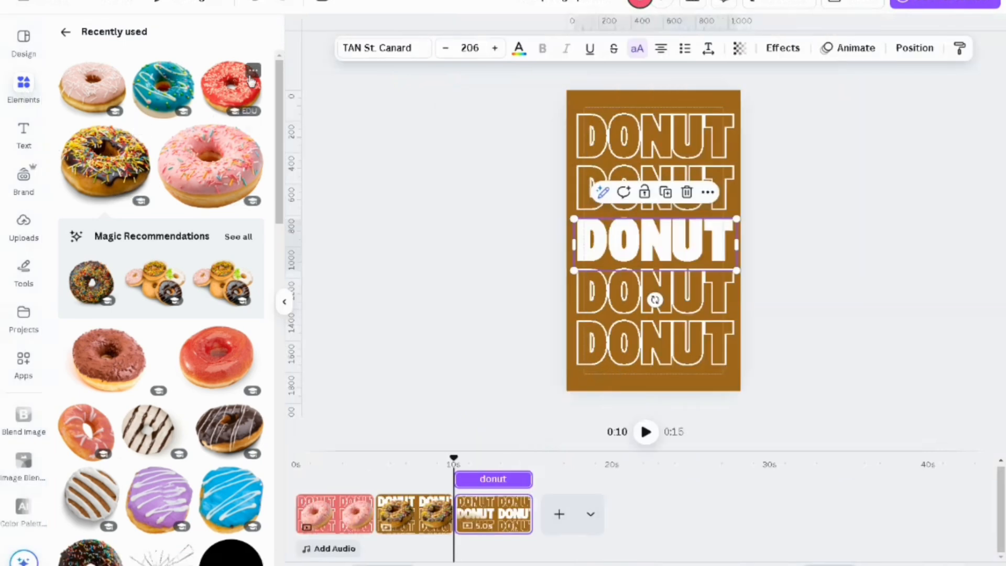
pyautogui.click(227, 92)
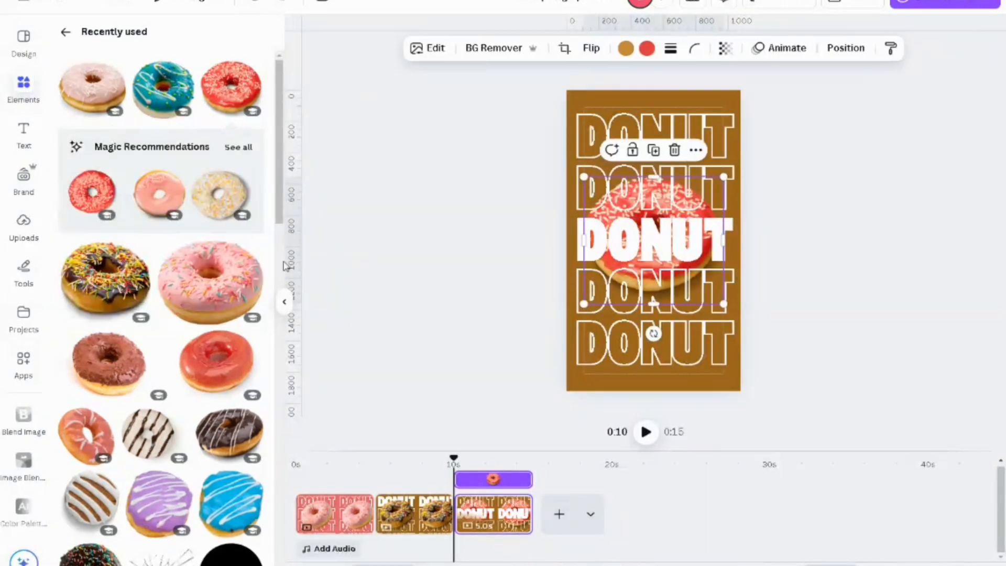
pyautogui.click(286, 300)
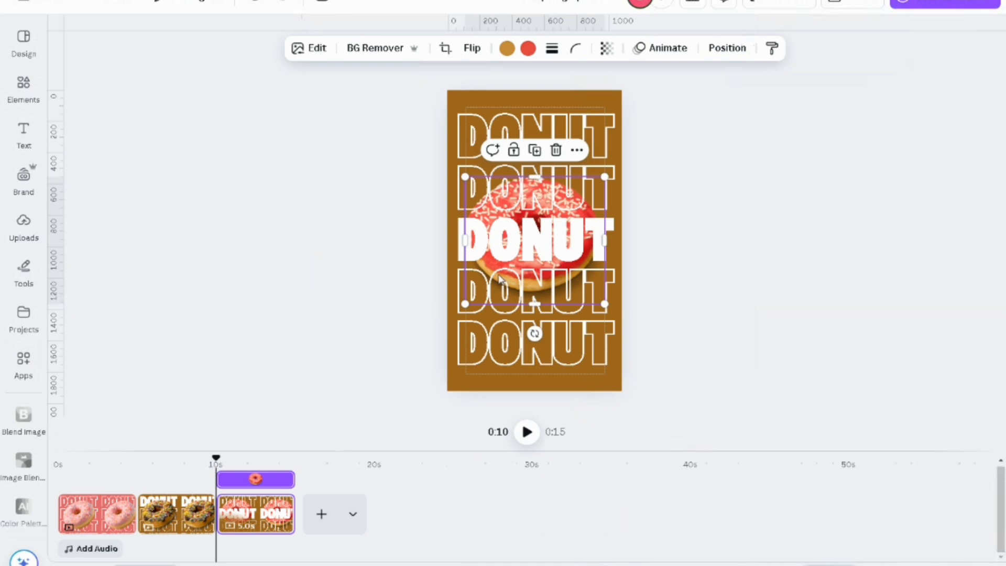
# Step: Bring the red donut to the front of the text rows and tilt it counter-clockwise
pyautogui.rightClick(569, 214)
pyautogui.moveTo(655, 316)
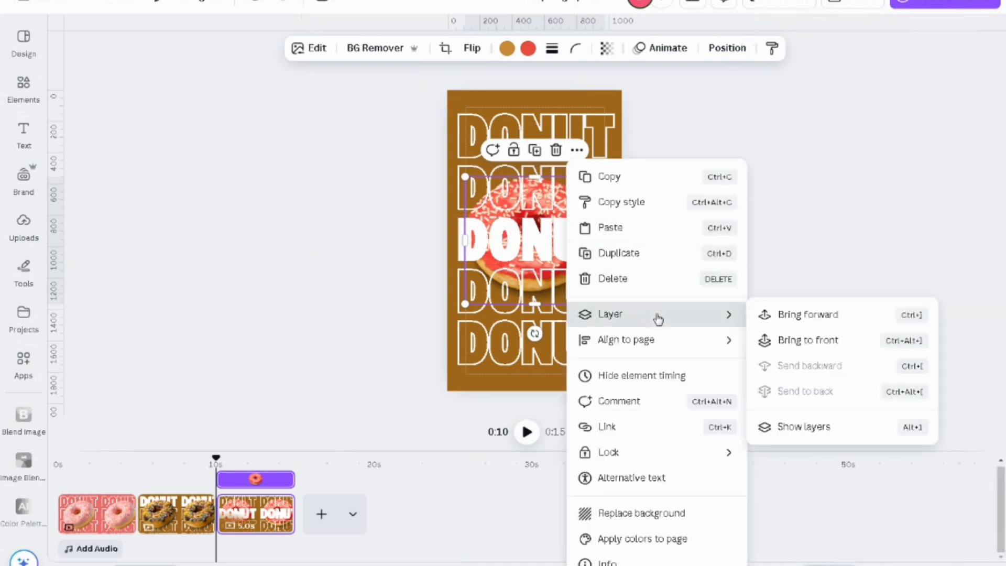
pyautogui.click(790, 340)
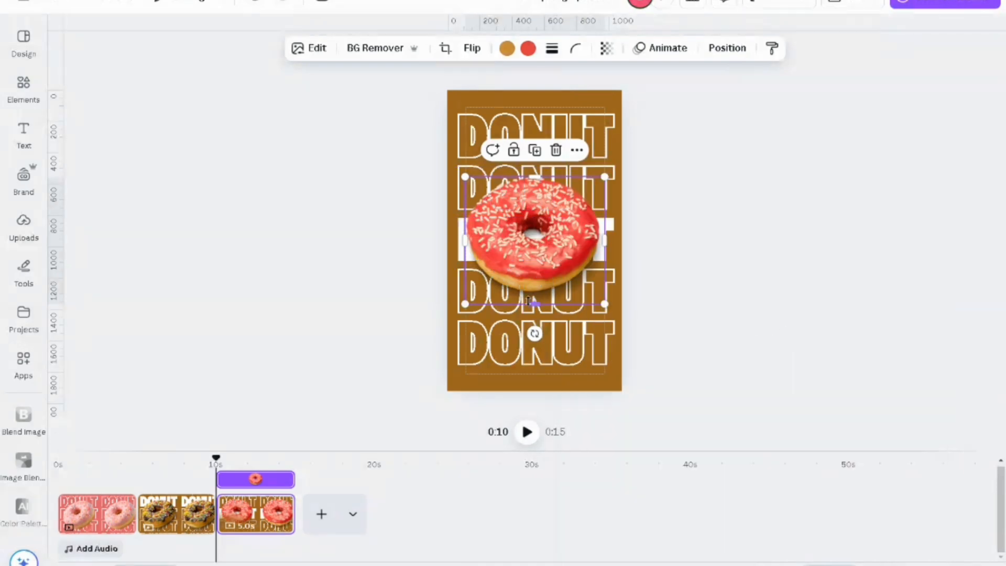
pyautogui.moveTo(534, 333); pyautogui.dragTo(577, 299)
pyautogui.click(501, 63)
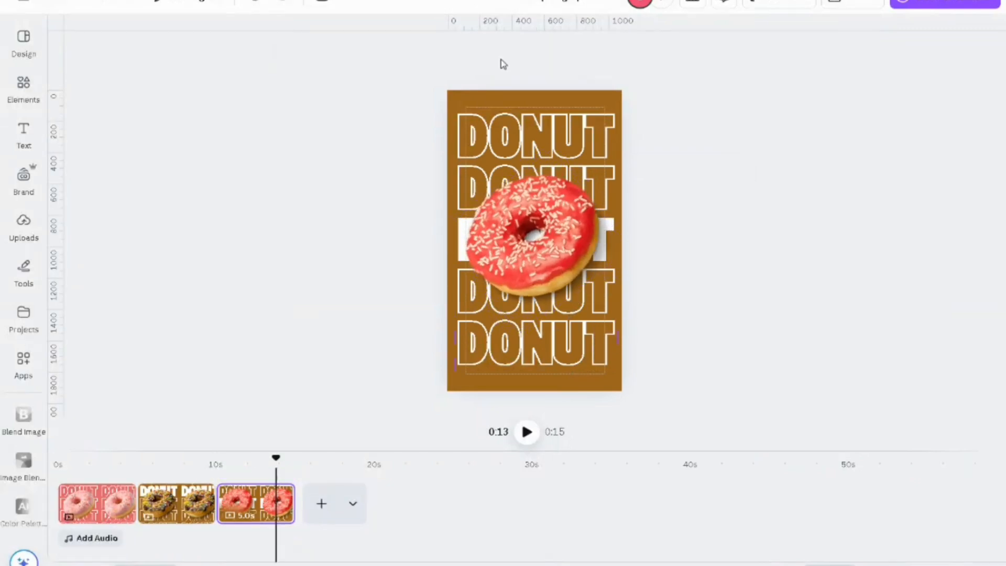
# Step: Change the third page's background to the light salmon photo colour picked from the red donut
pyautogui.click(514, 109)
pyautogui.click(456, 48)
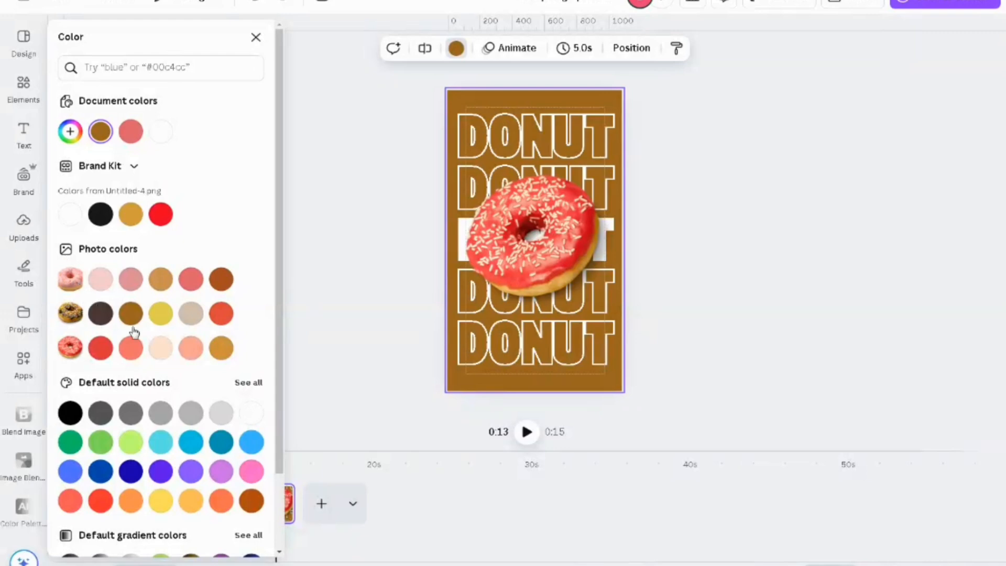
pyautogui.click(131, 349)
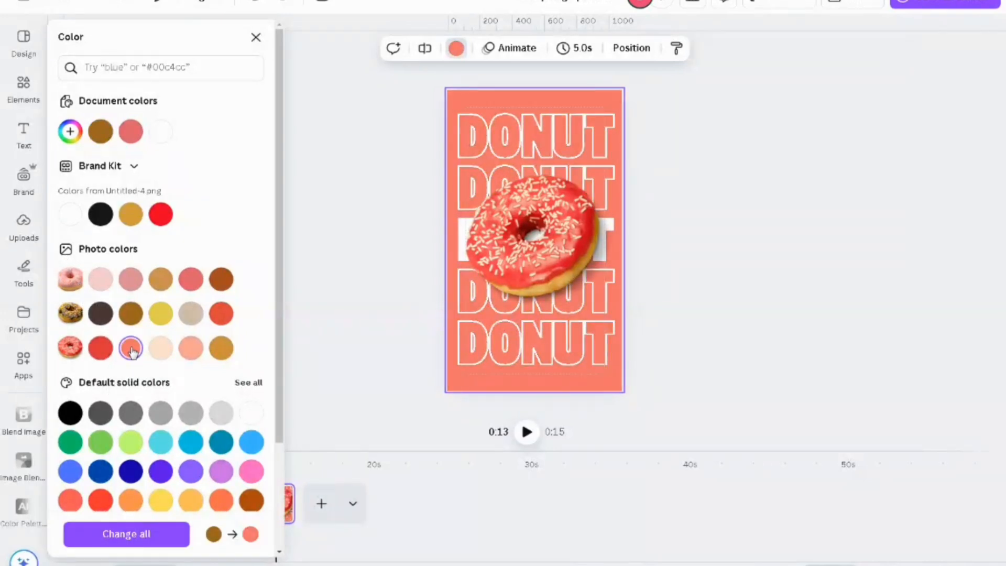
pyautogui.click(192, 351)
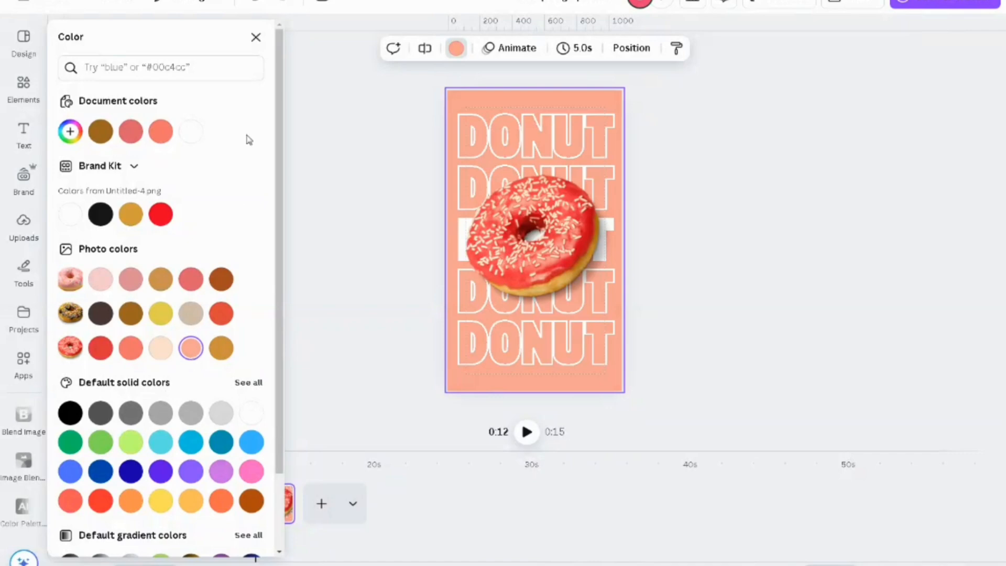
pyautogui.click(256, 36)
# Step: Duplicate the salmon page and add the teal donut with white drizzle to the copy
pyautogui.click(254, 502)
pyautogui.rightClick(254, 502)
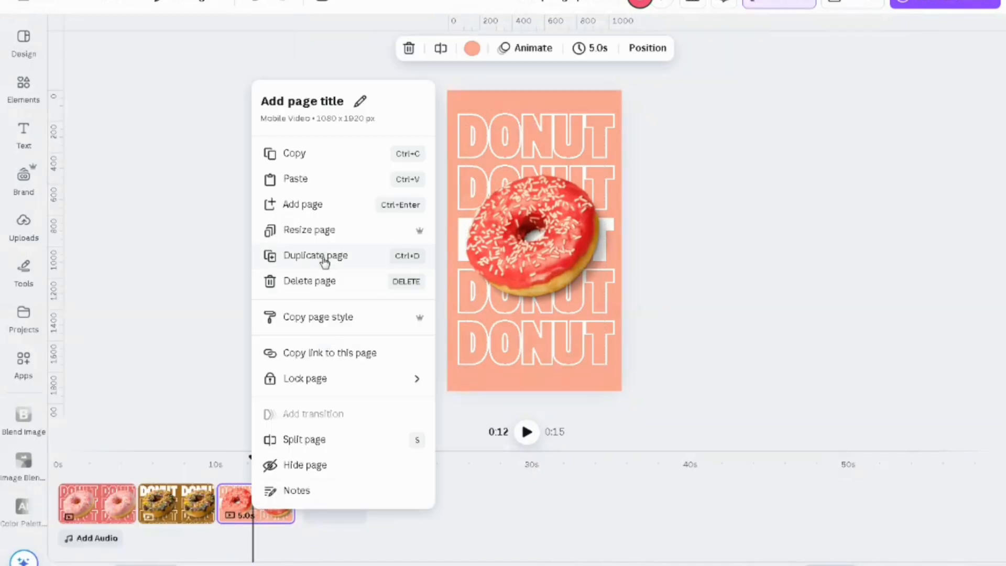
pyautogui.click(326, 262)
pyautogui.click(566, 228)
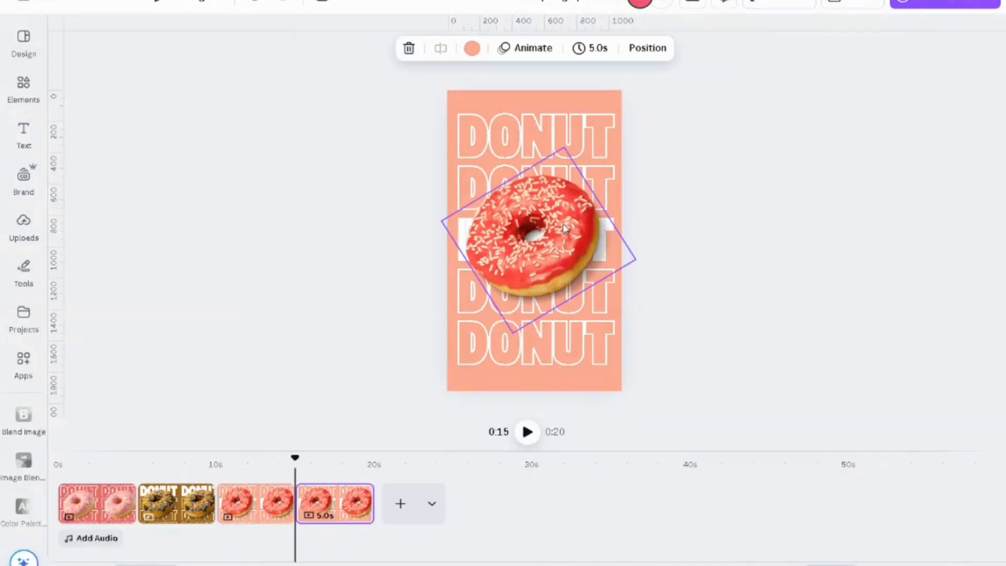
pyautogui.click(23, 86)
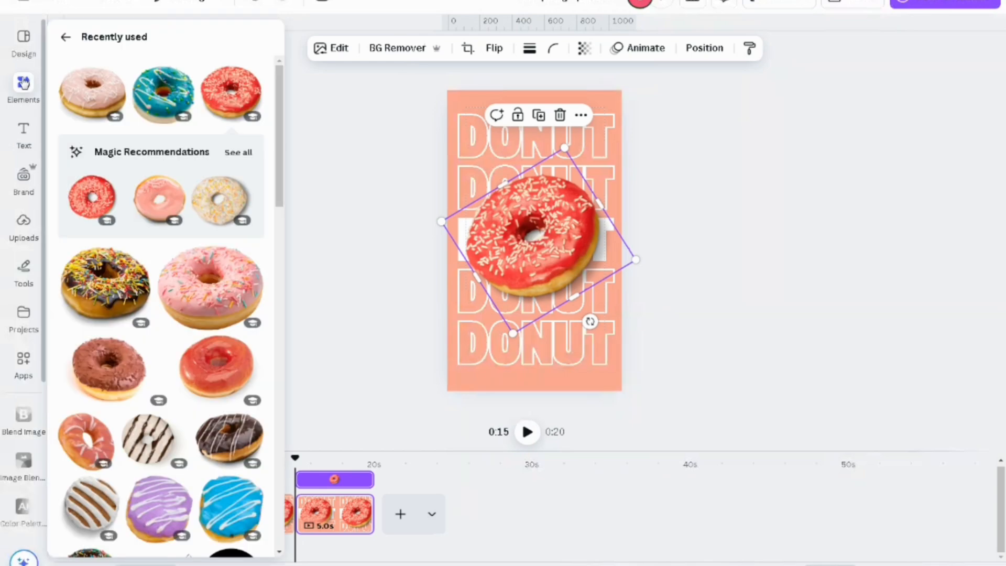
pyautogui.click(180, 102)
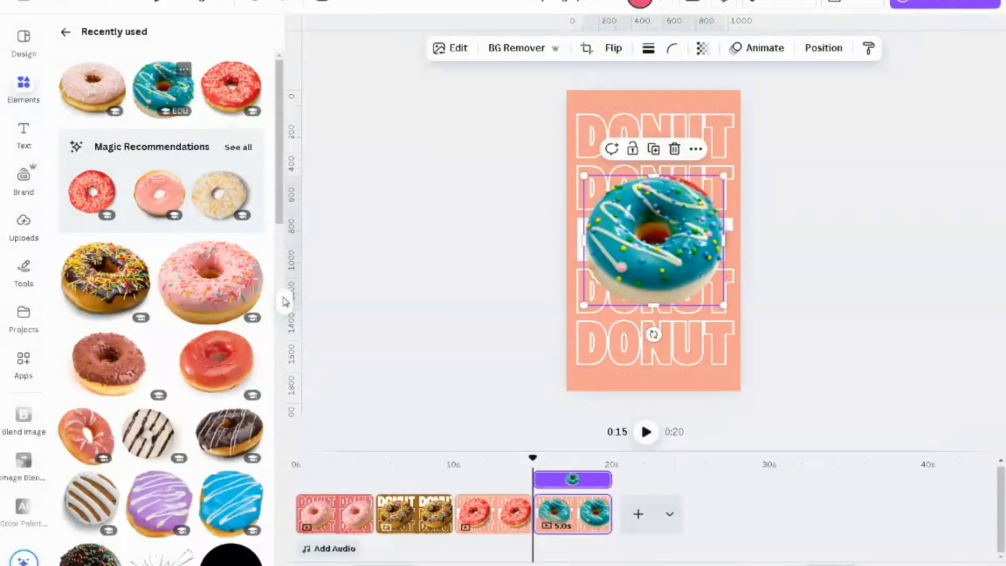
pyautogui.click(284, 301)
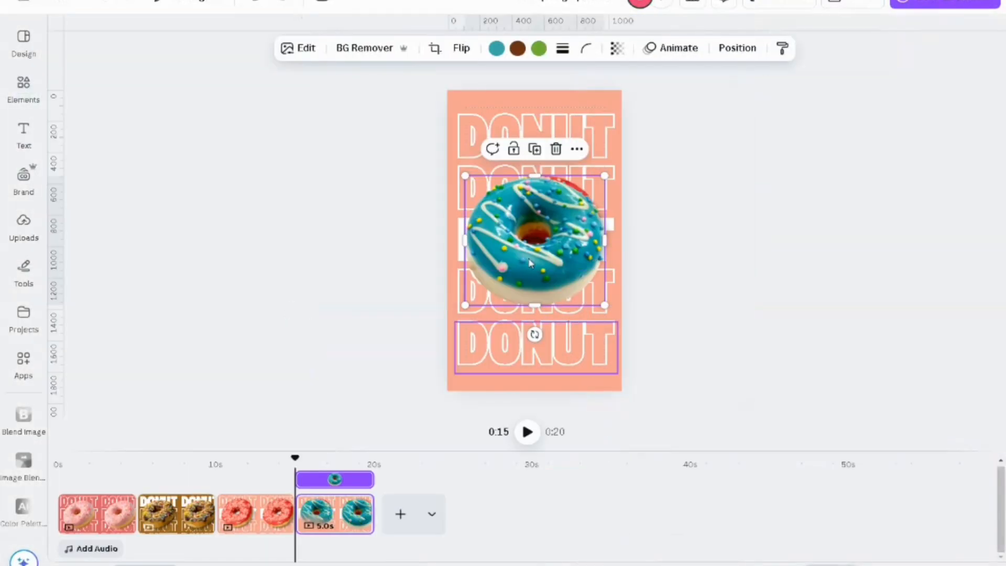
# Step: Move the teal donut slightly up, tilt it counter-clockwise and enlarge it slightly to cover the red donut
pyautogui.moveTo(536, 250)
pyautogui.mouseDown()
pyautogui.moveTo(535, 237)
pyautogui.moveTo(529, 249)
pyautogui.mouseUp()
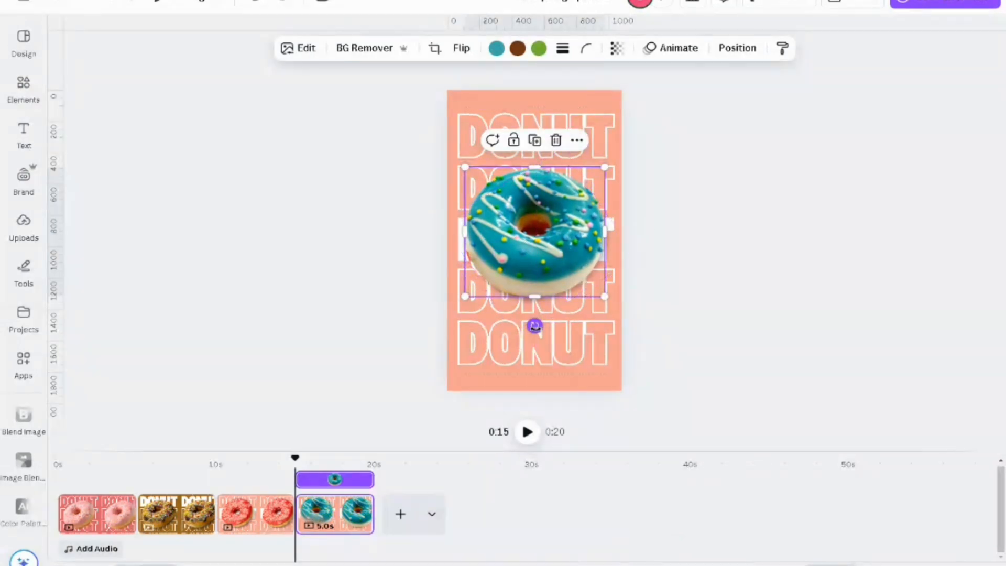
pyautogui.moveTo(535, 326); pyautogui.dragTo(612, 290)
pyautogui.moveTo(524, 137)
pyautogui.mouseDown()
pyautogui.moveTo(522, 164)
pyautogui.moveTo(520, 144)
pyautogui.mouseUp()
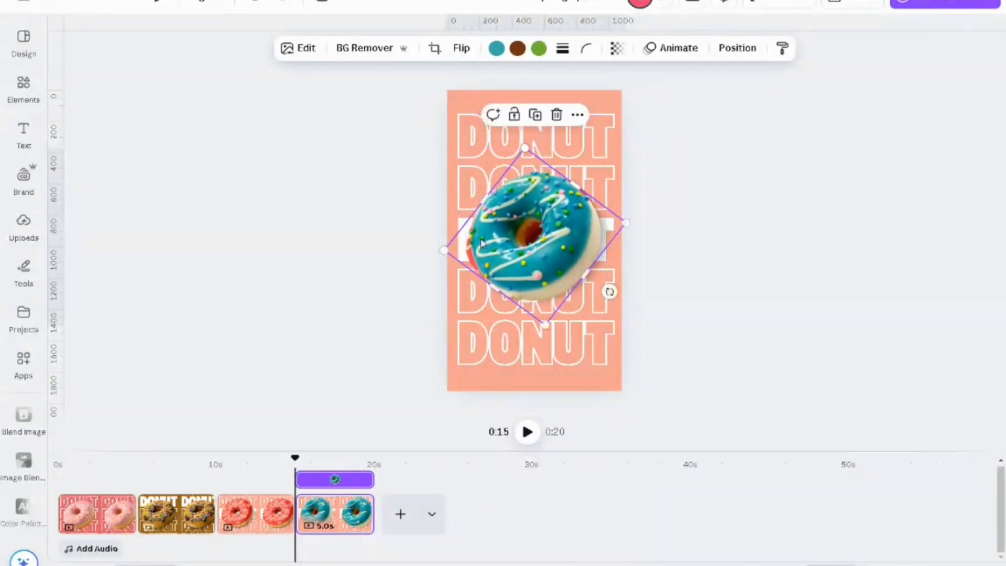
pyautogui.moveTo(443, 250); pyautogui.dragTo(436, 251)
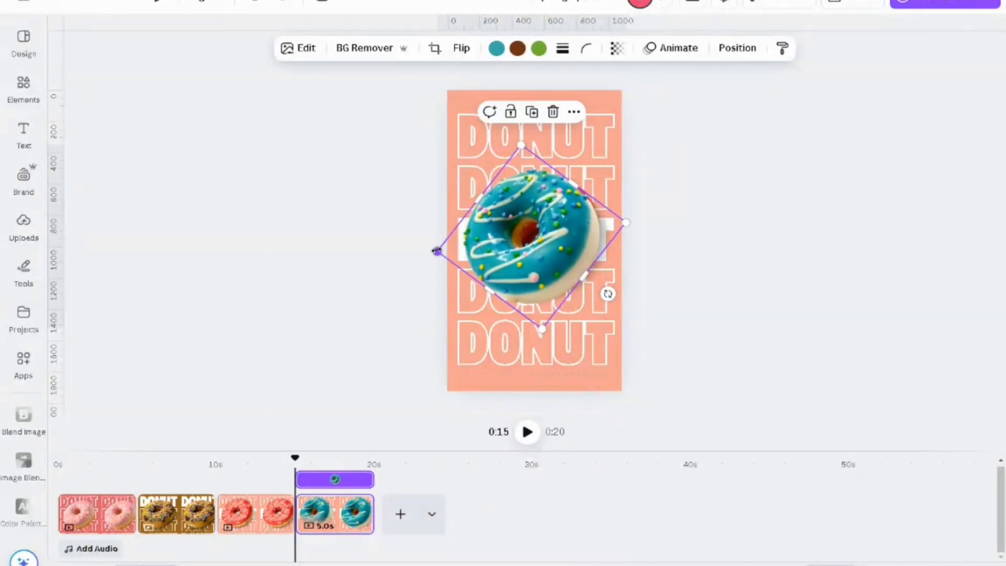
# Step: Delete the red donut's layer beneath the teal donut
pyautogui.click(735, 47)
pyautogui.click(239, 324)
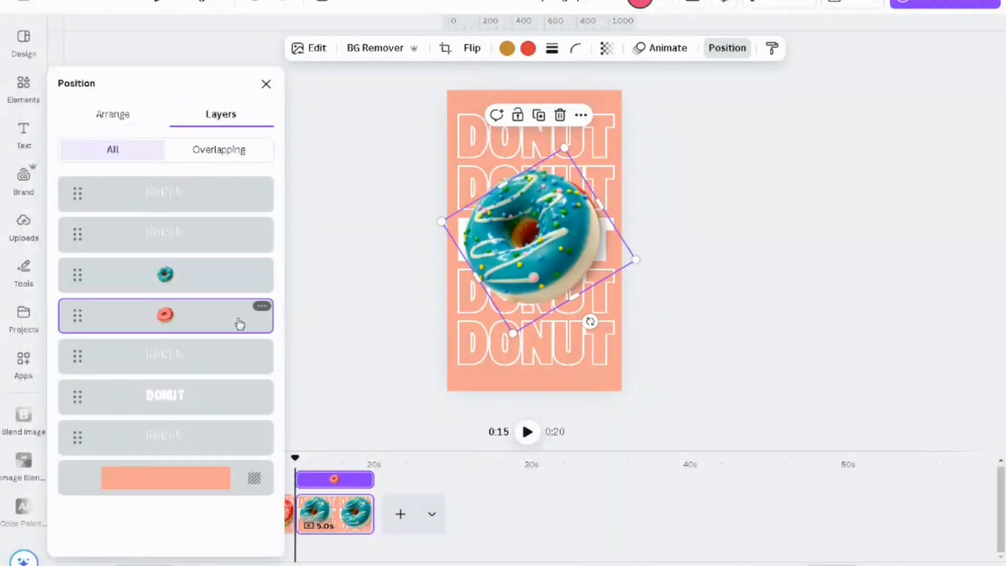
pyautogui.press('Delete')
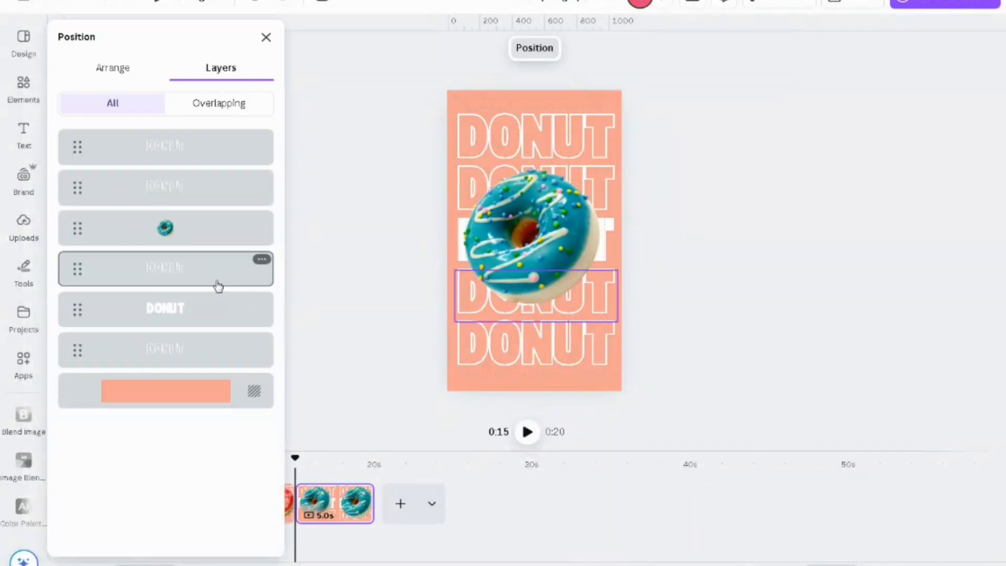
# Step: Remove the text effect from the fourth DONUT row to make it solid and apply Hollow to the third row
pyautogui.click(463, 303)
pyautogui.click(664, 48)
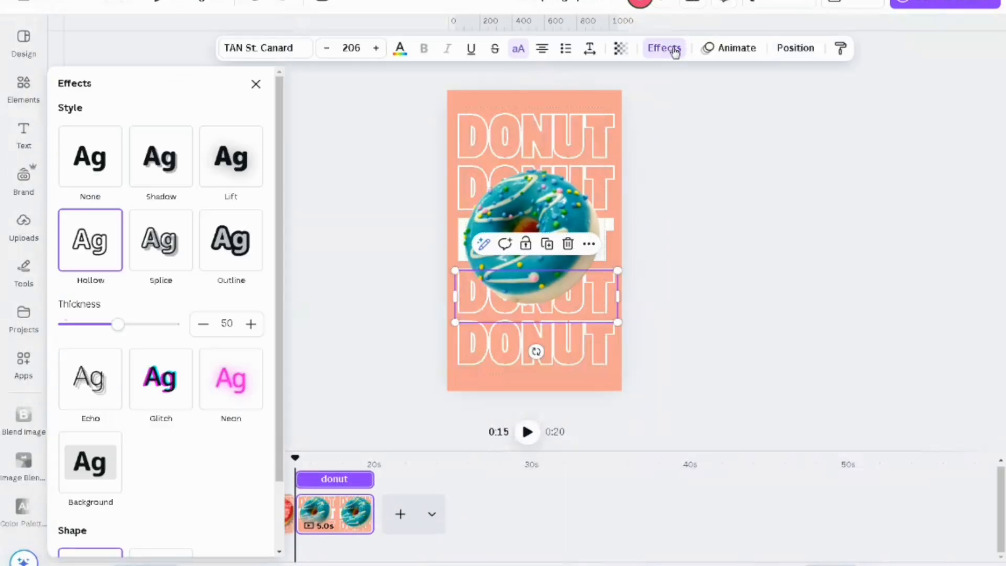
pyautogui.click(116, 178)
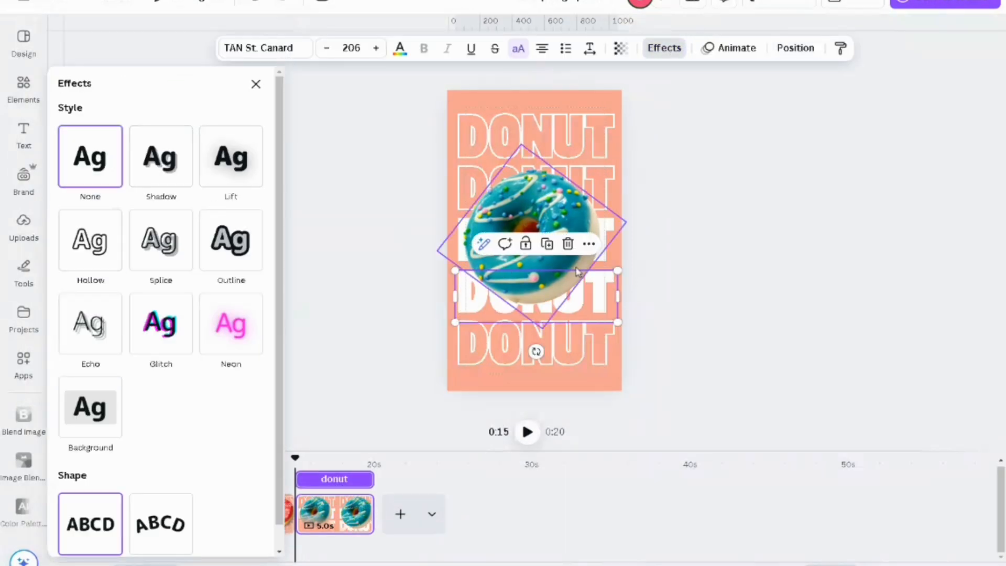
pyautogui.click(613, 254)
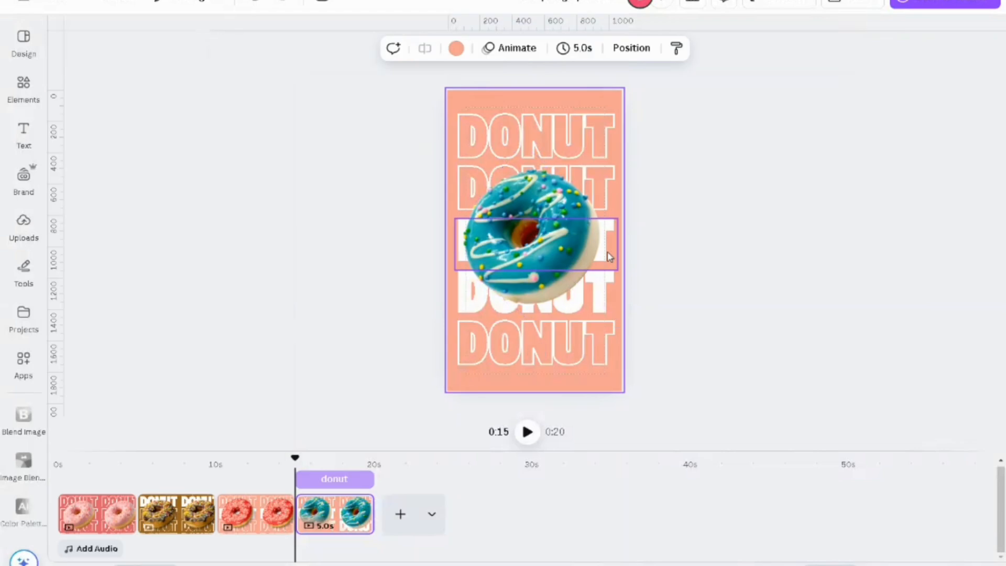
pyautogui.click(610, 254)
pyautogui.click(664, 48)
pyautogui.click(124, 264)
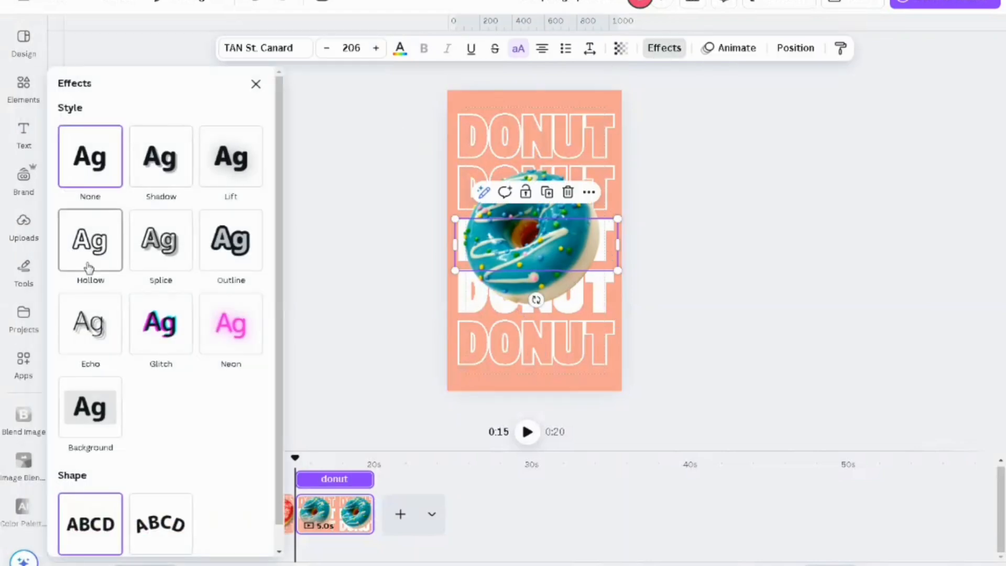
pyautogui.click(256, 84)
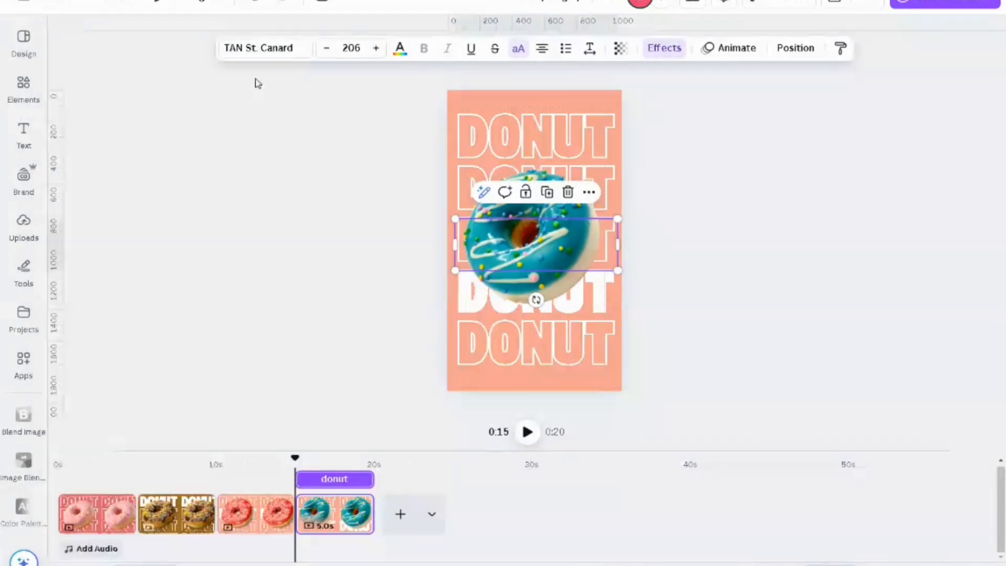
pyautogui.click(240, 238)
# Step: Change the fourth page's background to the lighter teal photo colour picked from the teal donut
pyautogui.moveTo(305, 467)
pyautogui.mouseDown()
pyautogui.moveTo(272, 464)
pyautogui.moveTo(300, 464)
pyautogui.mouseUp()
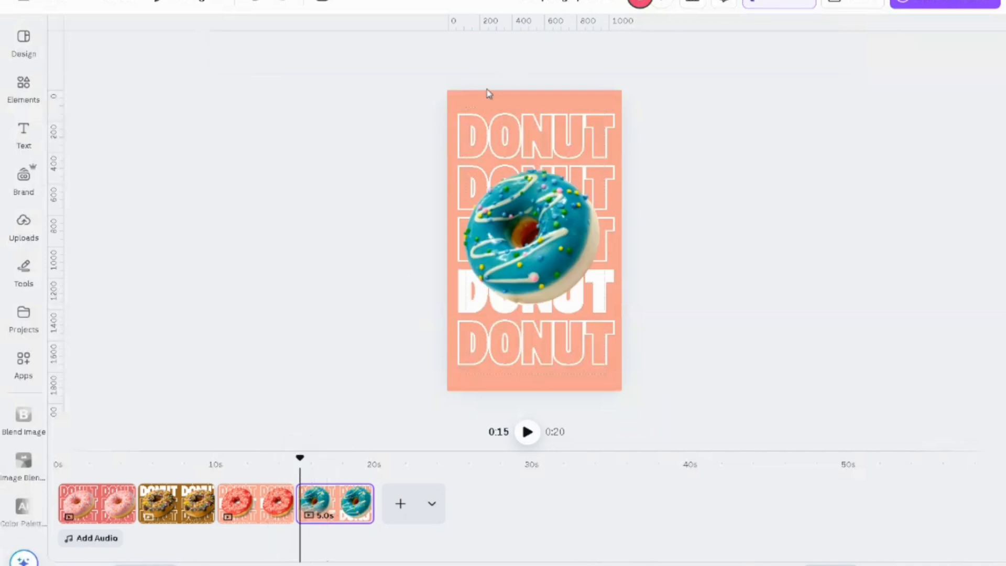
pyautogui.click(482, 103)
pyautogui.click(456, 48)
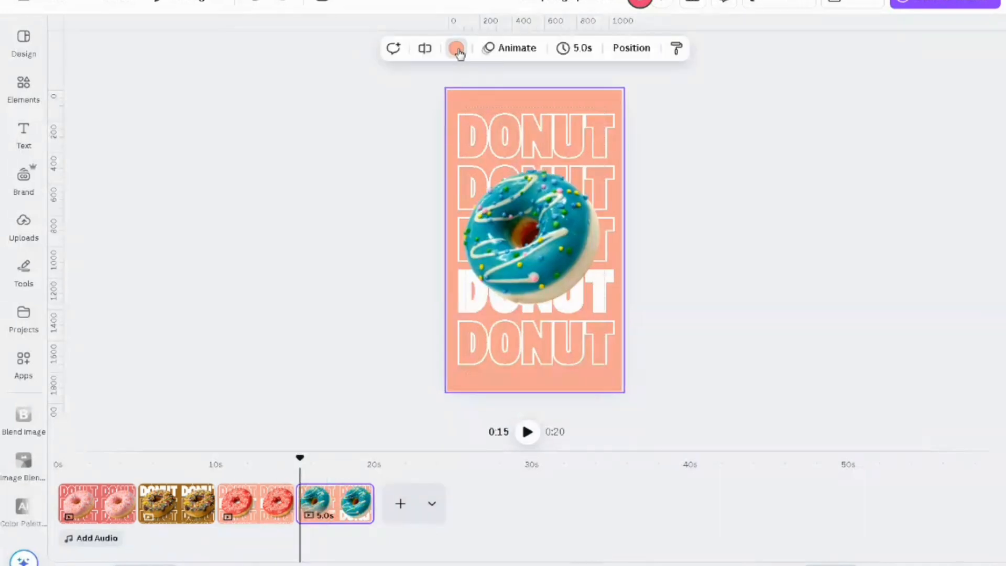
pyautogui.click(100, 276)
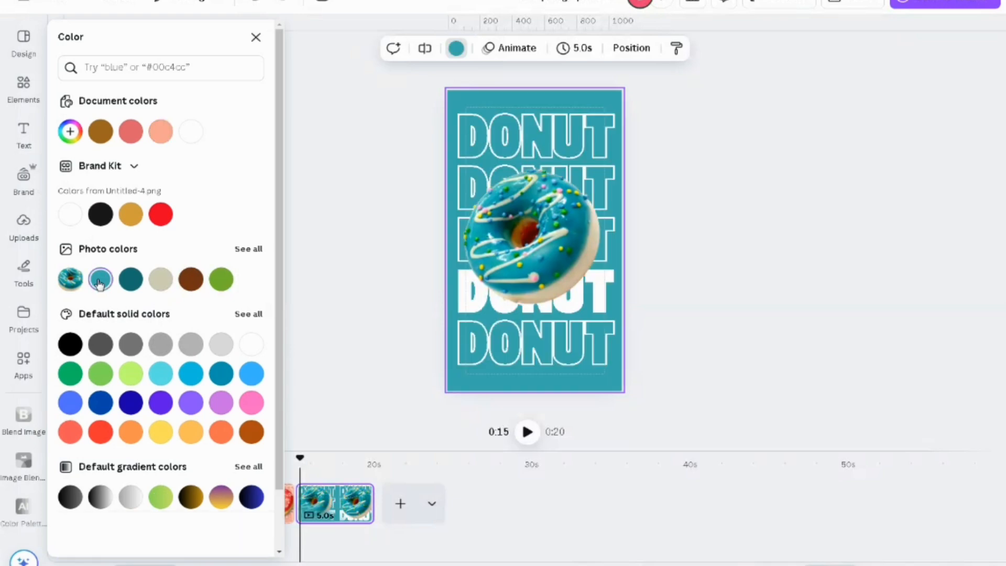
pyautogui.click(256, 39)
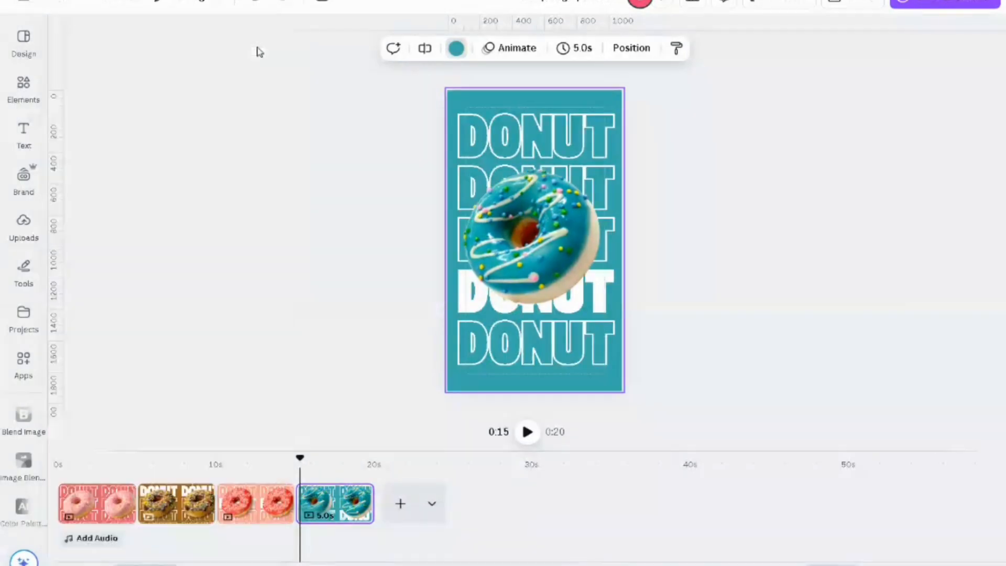
# Step: Duplicate the teal page and add the pale pink donut with white sprinkles to the copy
pyautogui.rightClick(340, 511)
pyautogui.click(427, 253)
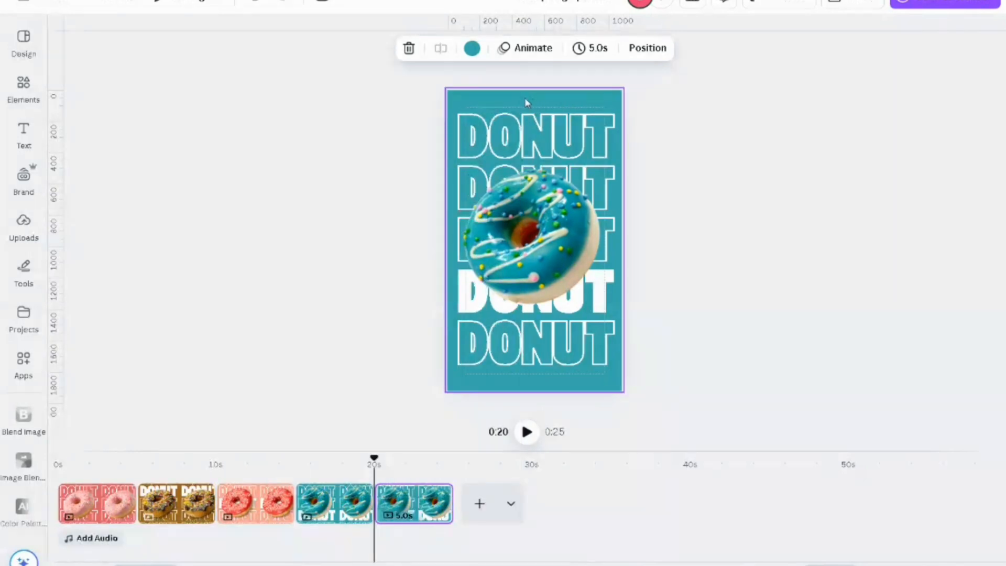
pyautogui.click(538, 181)
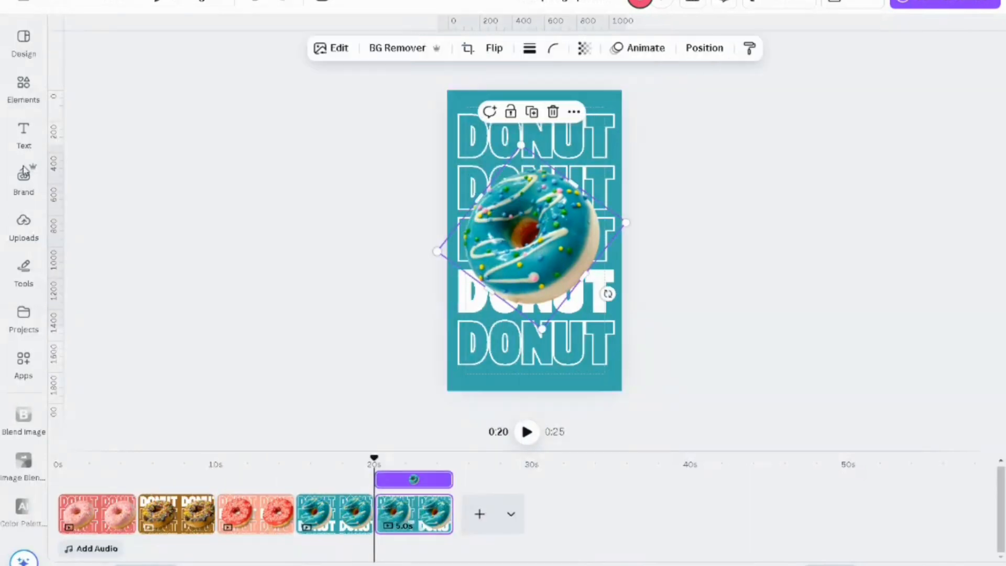
pyautogui.click(23, 83)
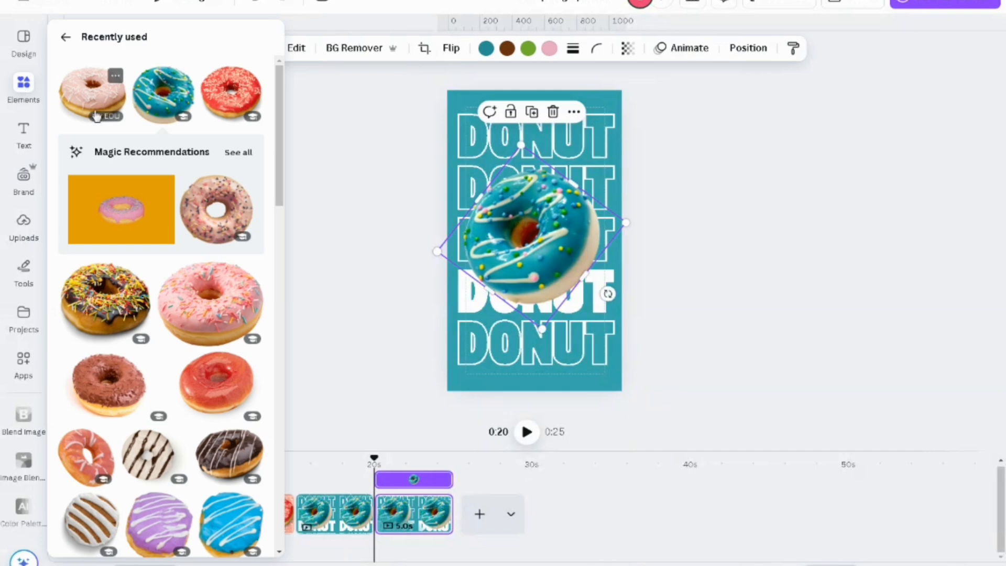
pyautogui.click(77, 88)
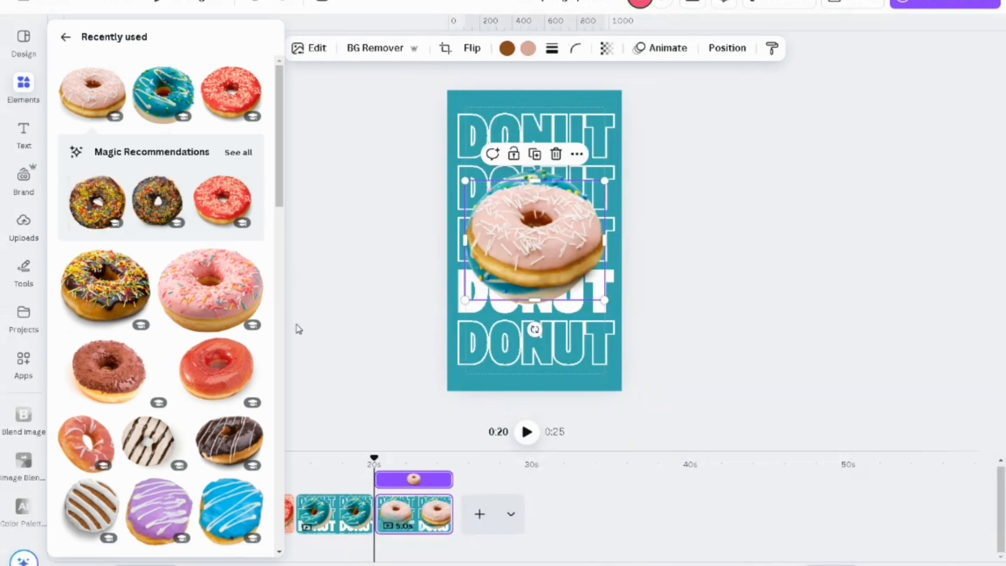
# Step: Rotate the pale pink donut counterclockwise, enlarge it slightly and position it to cover the teal donut on the fifth page
pyautogui.click(318, 282)
pyautogui.click(534, 236)
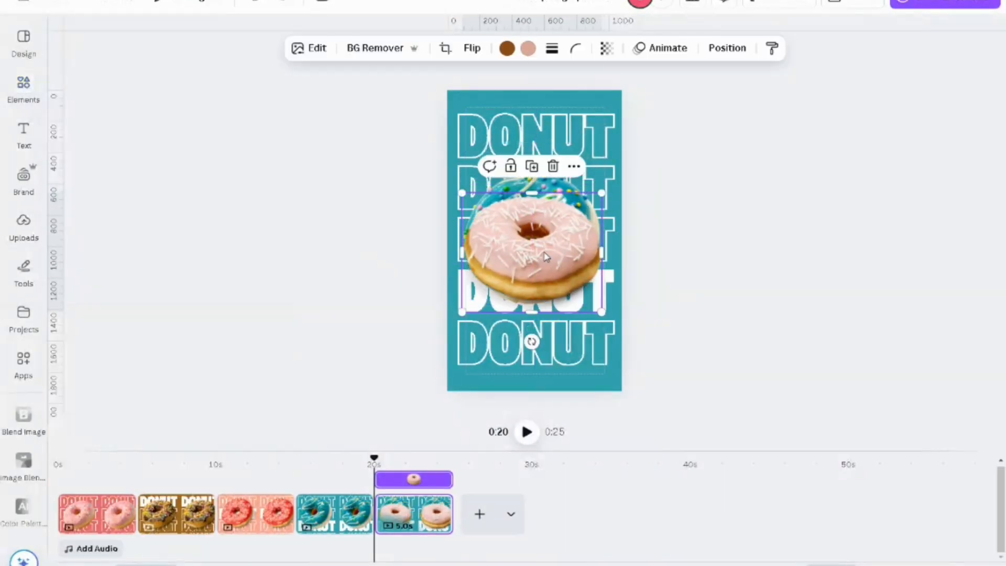
pyautogui.moveTo(532, 342); pyautogui.dragTo(632, 330)
pyautogui.moveTo(535, 266); pyautogui.dragTo(536, 254)
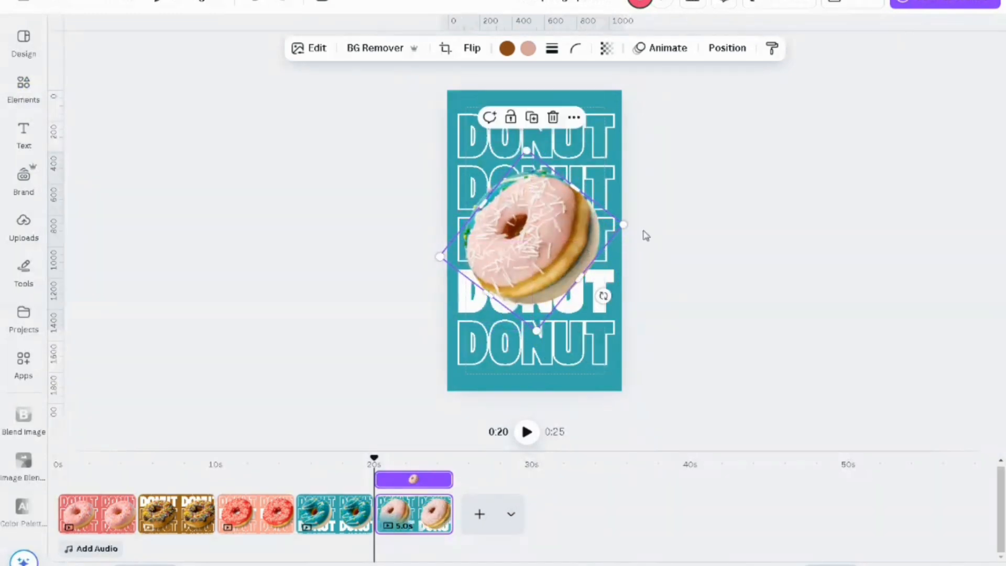
pyautogui.moveTo(624, 224); pyautogui.dragTo(636, 225)
pyautogui.moveTo(548, 249); pyautogui.dragTo(550, 254)
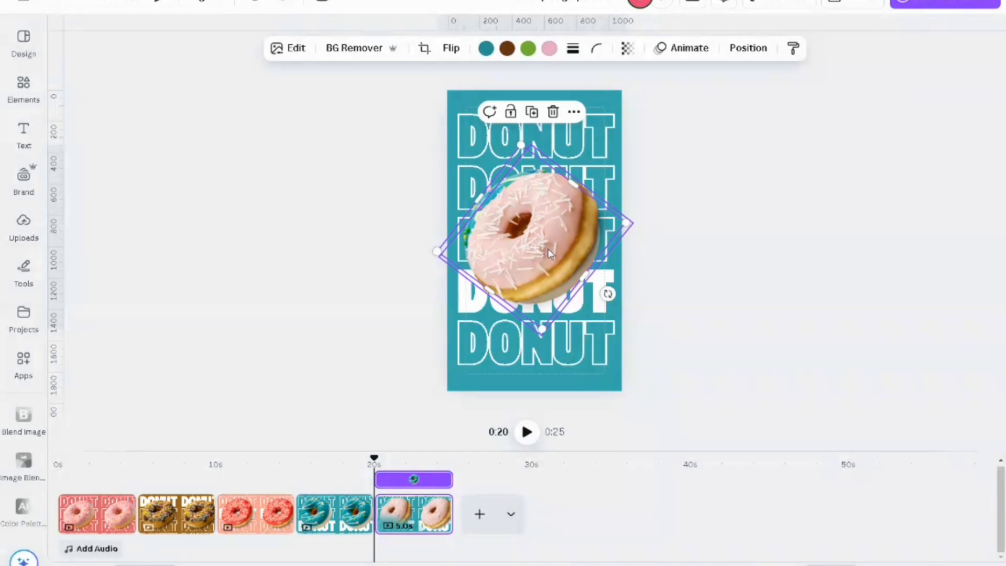
# Step: Delete the teal donut's layer beneath the pale pink donut
pyautogui.click(741, 51)
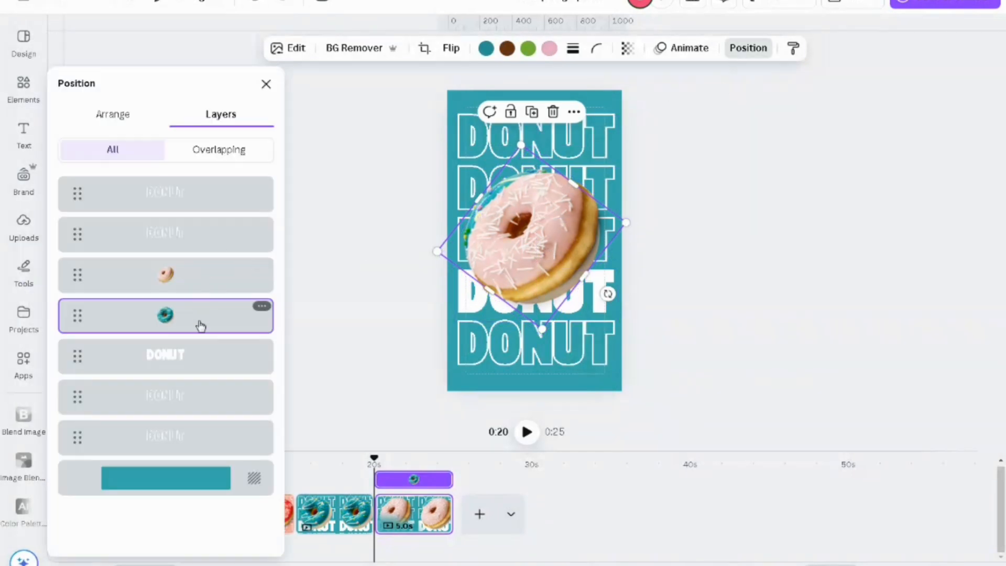
pyautogui.press('Delete')
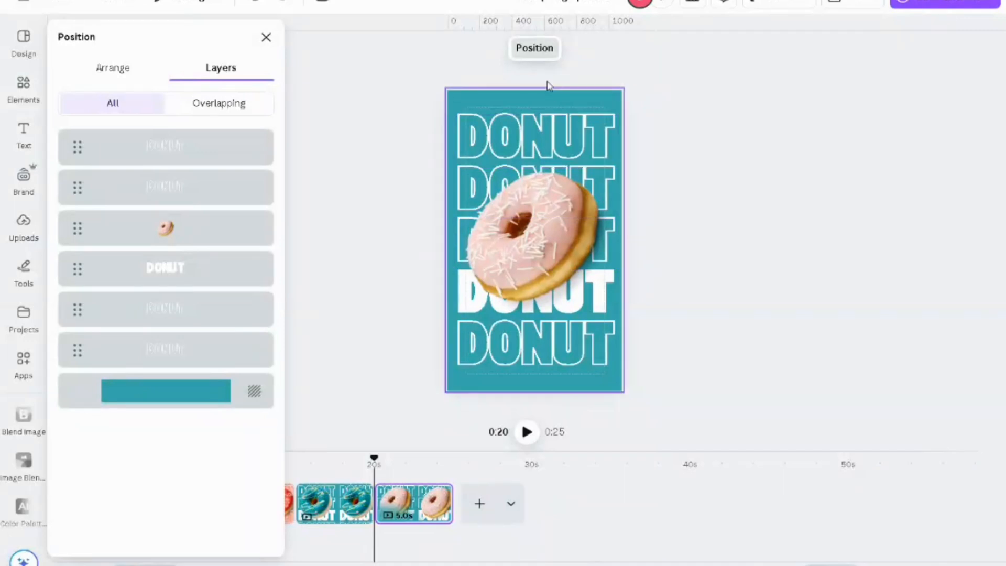
pyautogui.click(270, 44)
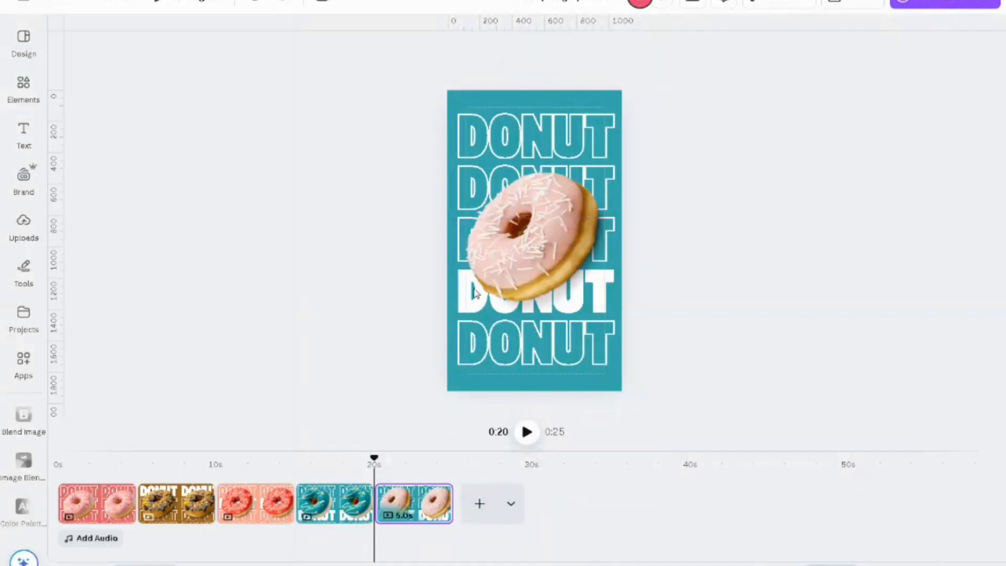
# Step: Apply the Hollow effect to the fourth DONUT row and remove the text effect from the fifth row to make it solid
pyautogui.click(607, 307)
pyautogui.click(664, 48)
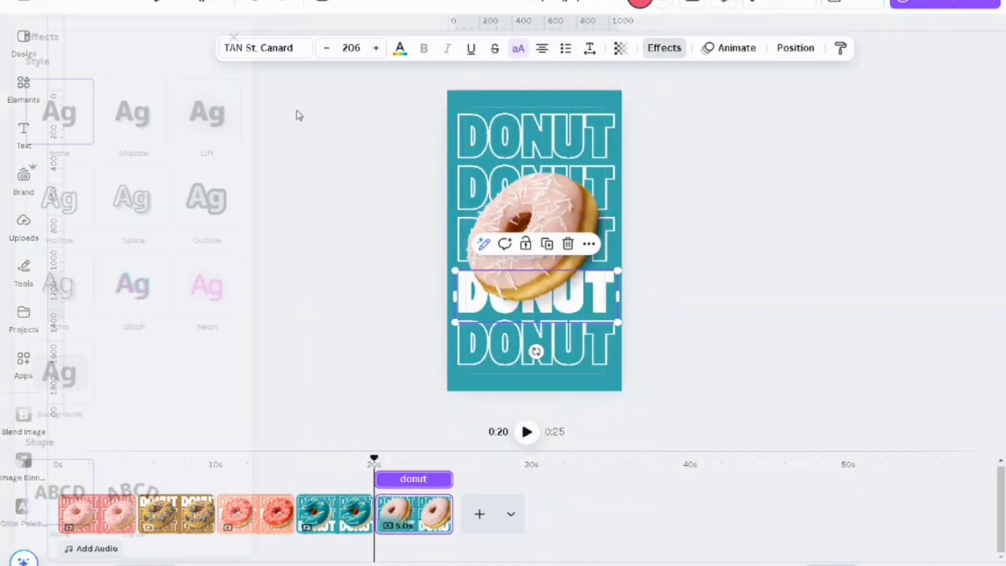
pyautogui.click(98, 238)
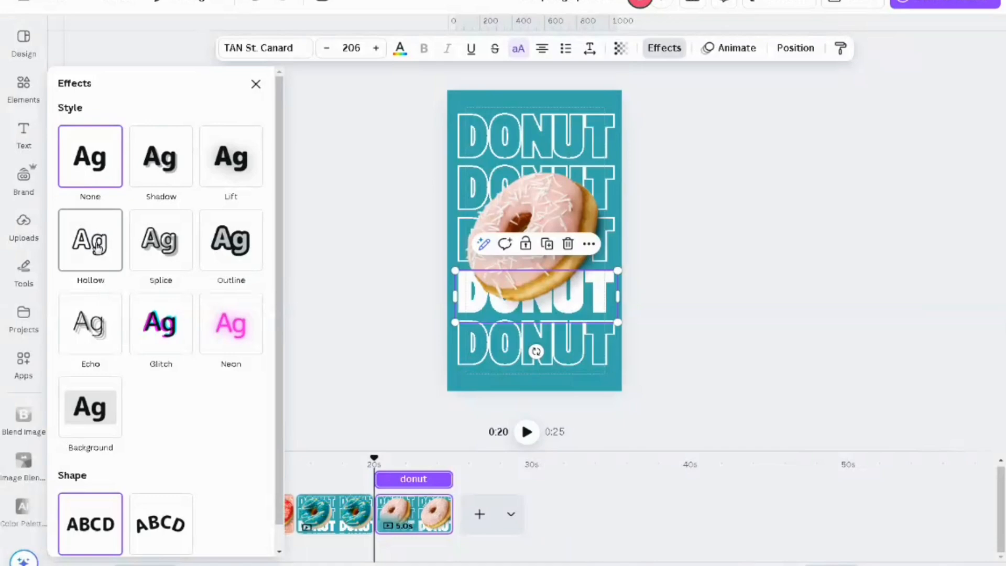
pyautogui.click(506, 339)
pyautogui.click(93, 180)
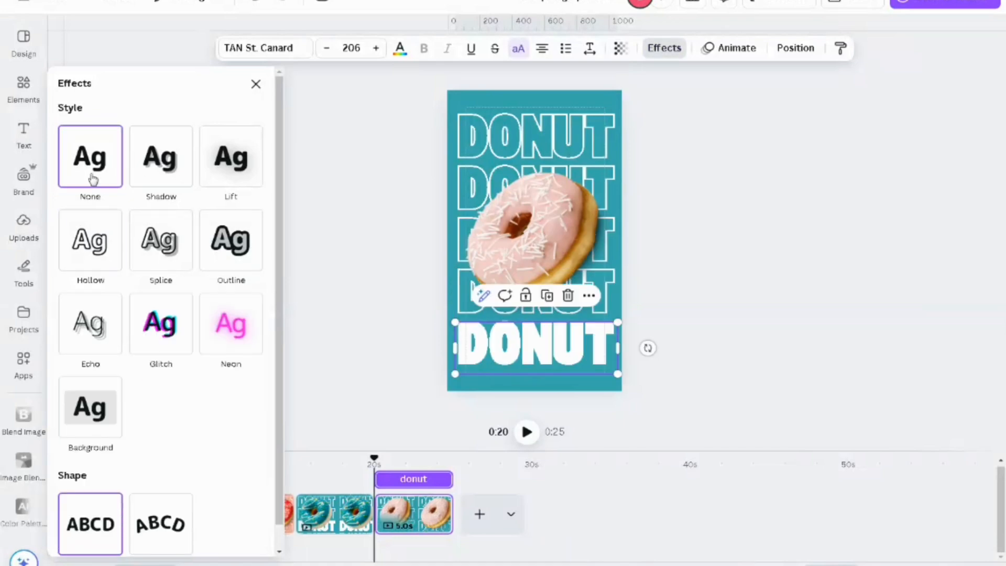
pyautogui.click(256, 85)
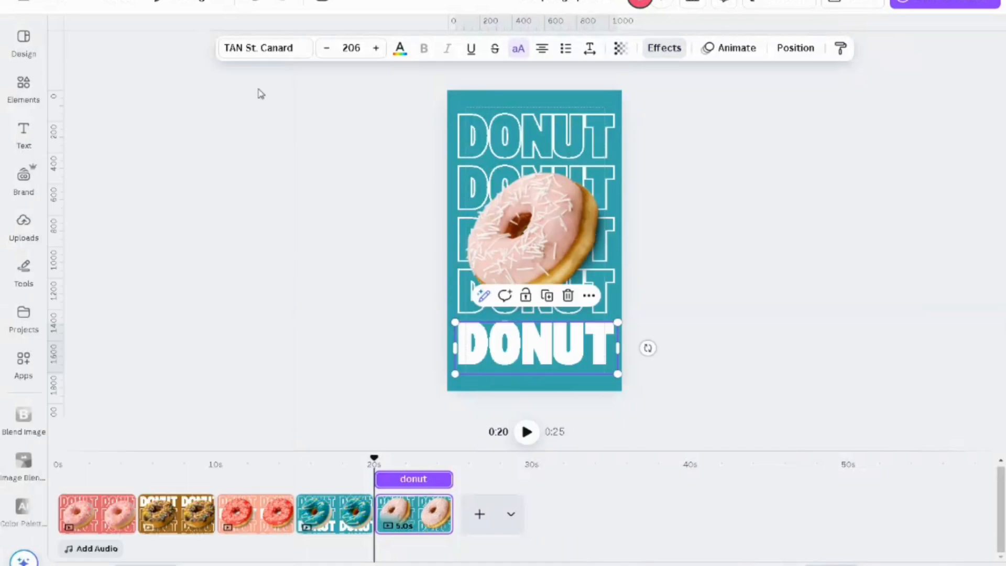
# Step: Change the fifth page's background to the darker dusty pink photo colour taken from the pale pink donut
pyautogui.click(521, 96)
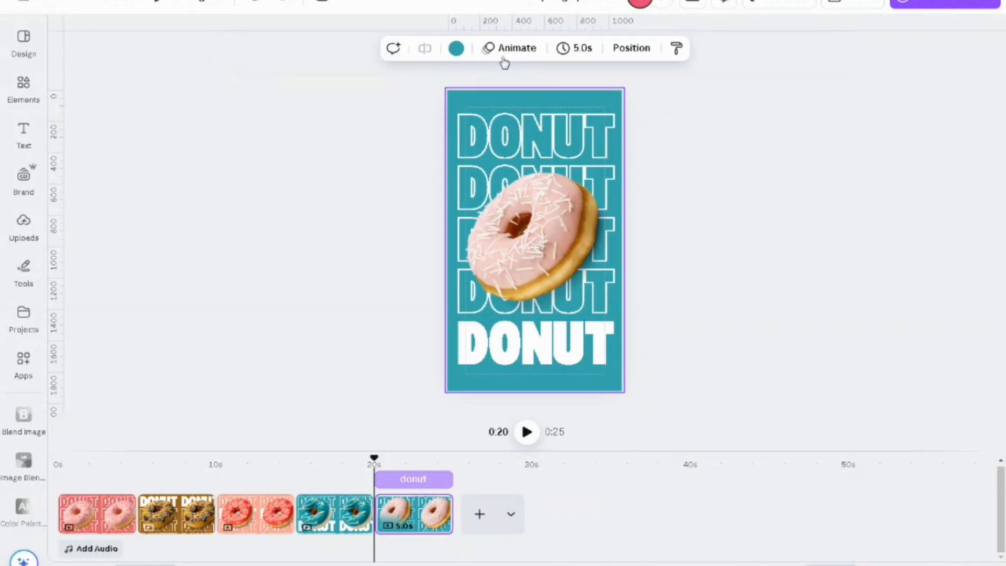
pyautogui.click(456, 49)
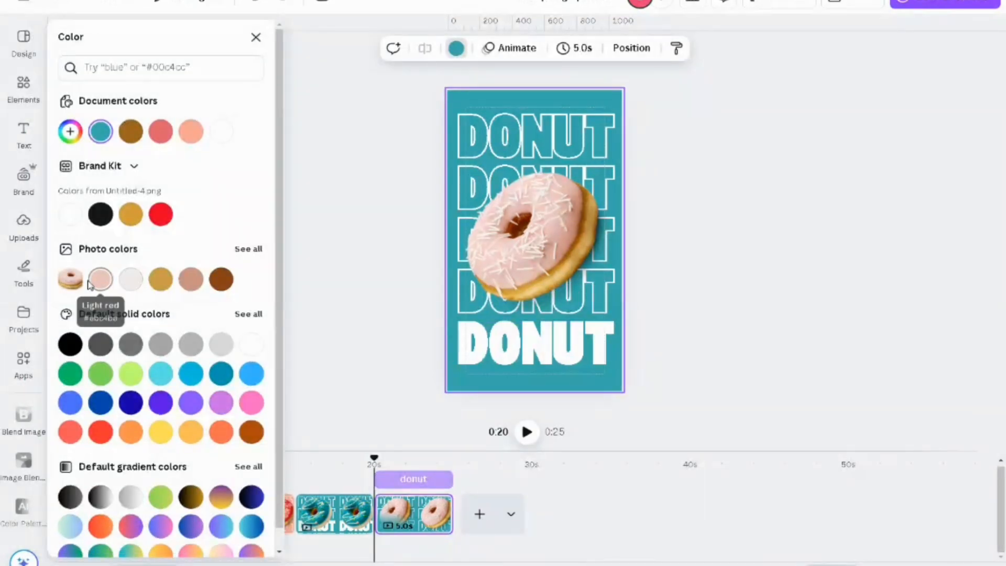
pyautogui.click(106, 288)
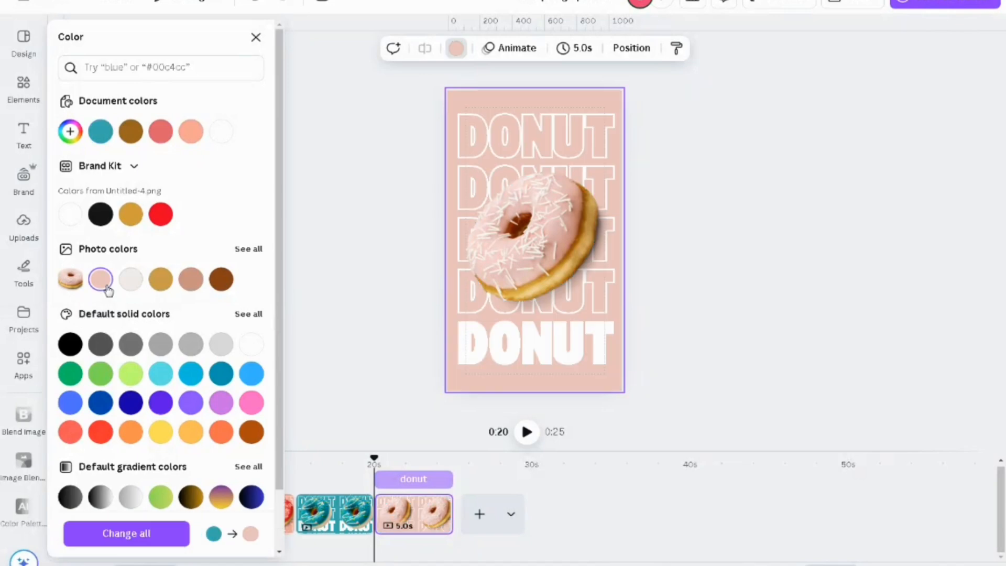
pyautogui.click(195, 287)
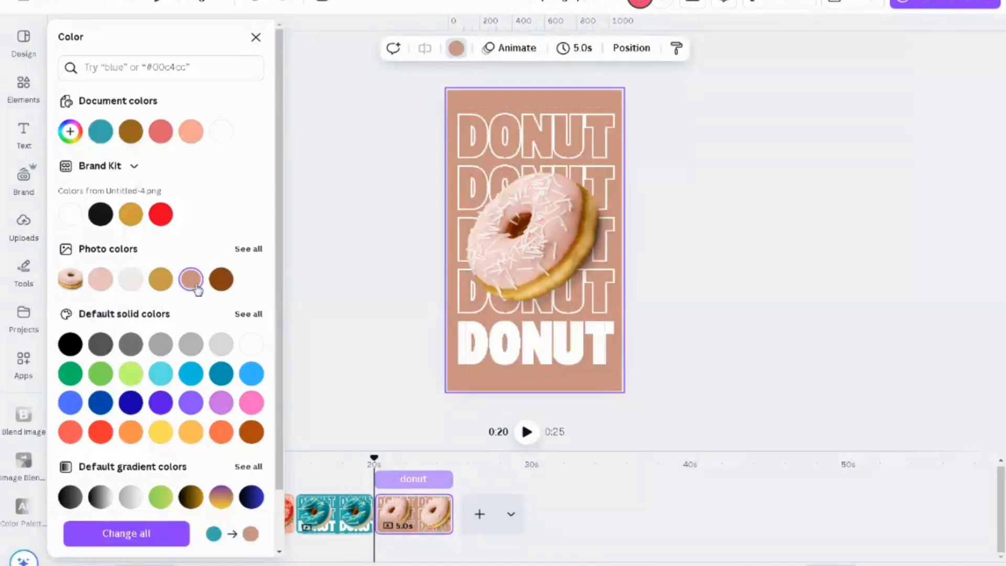
pyautogui.click(256, 38)
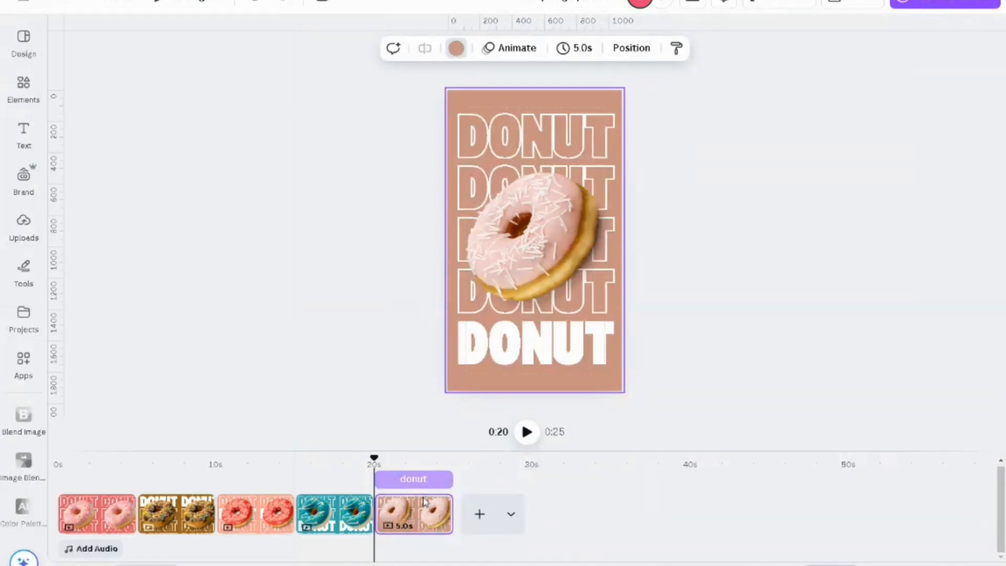
# Step: Set the page duration to 1.0 s, apply it to all five pages and return the playhead to the start
pyautogui.moveTo(374, 458); pyautogui.dragTo(398, 472)
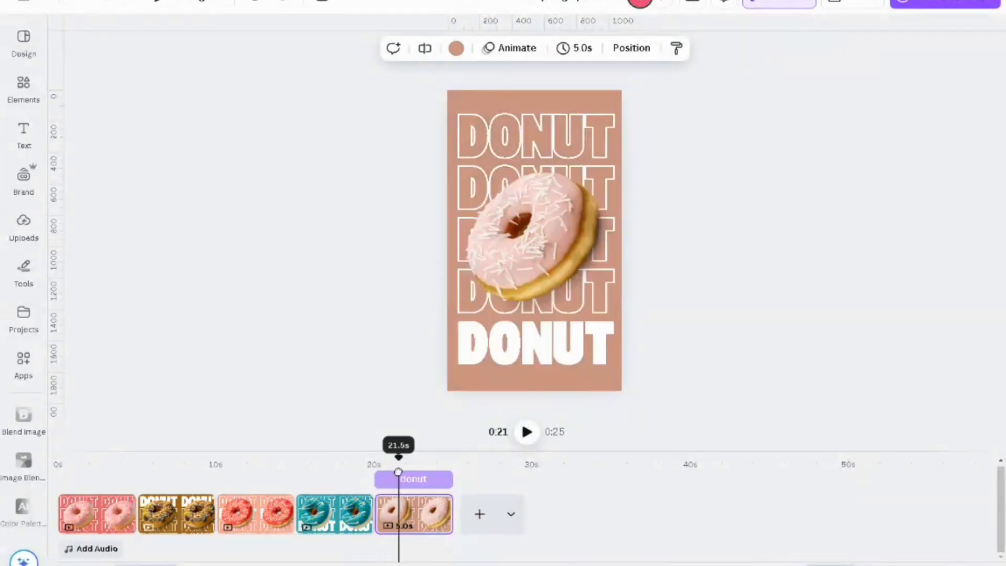
pyautogui.click(414, 516)
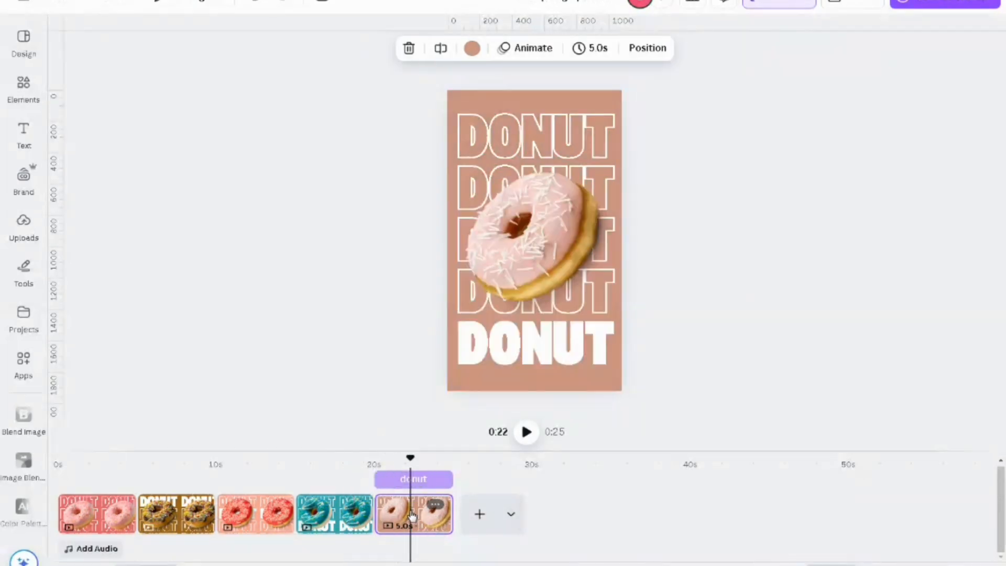
pyautogui.click(581, 54)
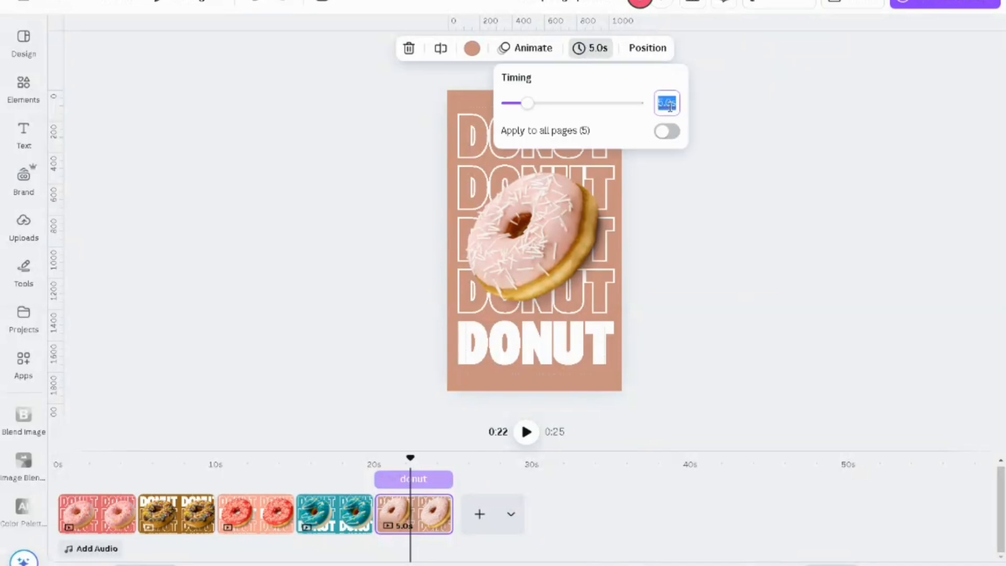
pyautogui.write('1')
pyautogui.press('Return')
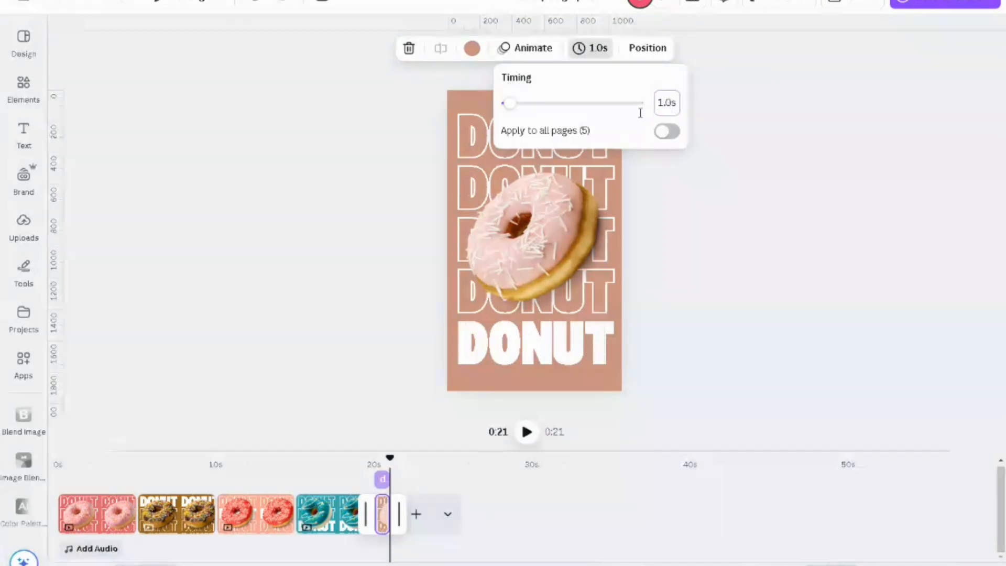
pyautogui.click(671, 133)
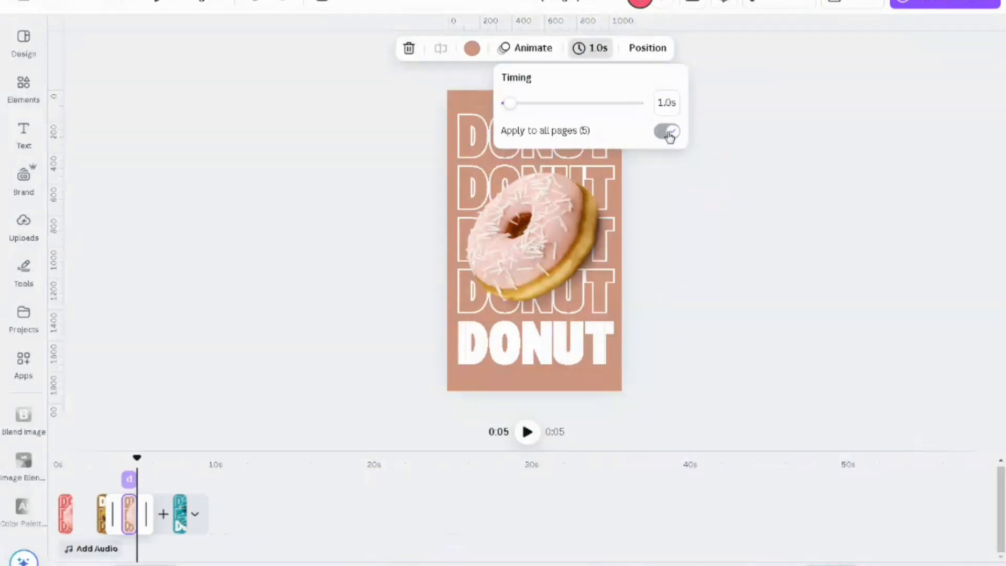
pyautogui.click(663, 205)
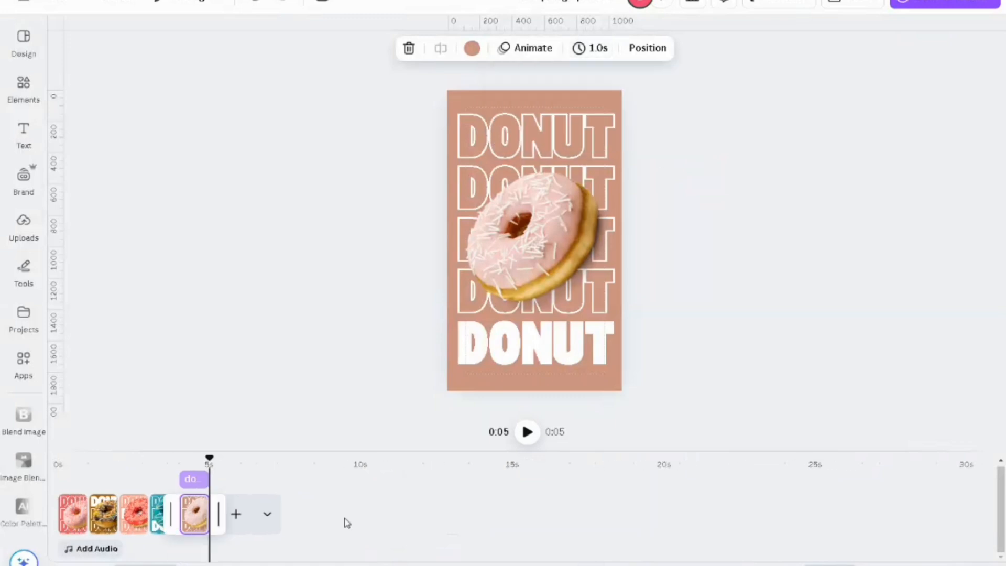
pyautogui.moveTo(212, 455); pyautogui.dragTo(63, 464)
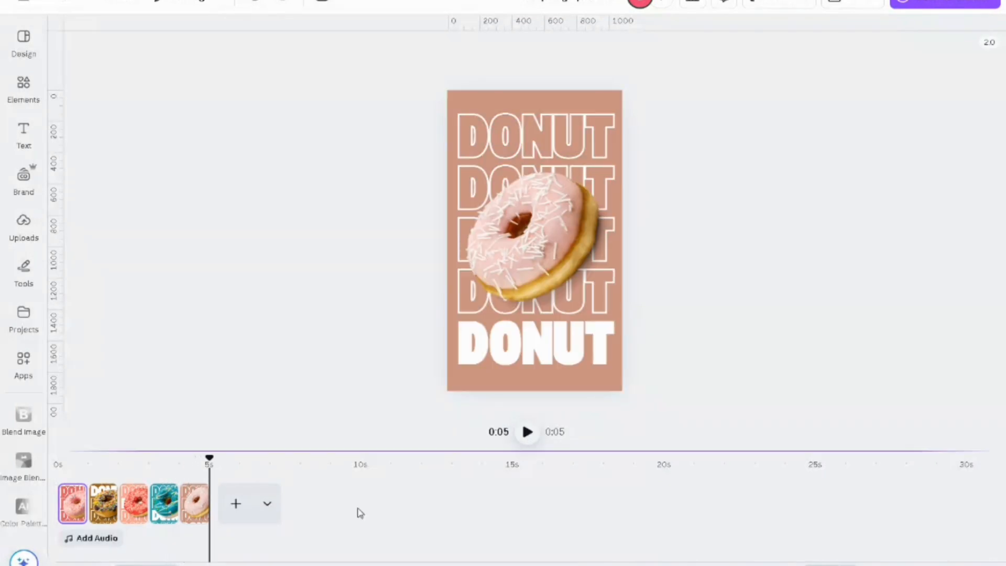
# Step: Duplicate the teal donut page and move the copy to the end of the timeline, after the pale pink donut page
pyautogui.click(164, 512)
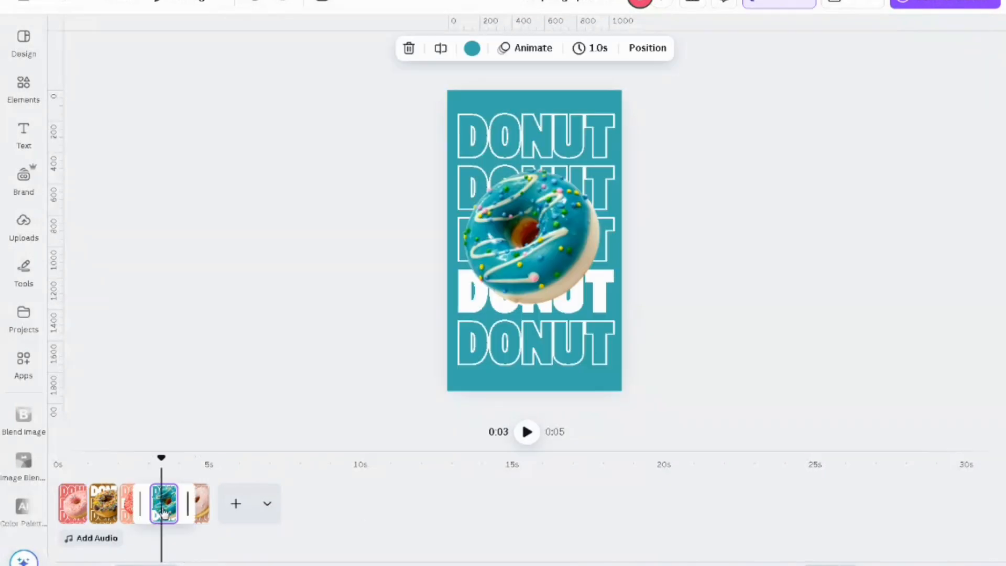
pyautogui.rightClick(164, 512)
pyautogui.click(256, 254)
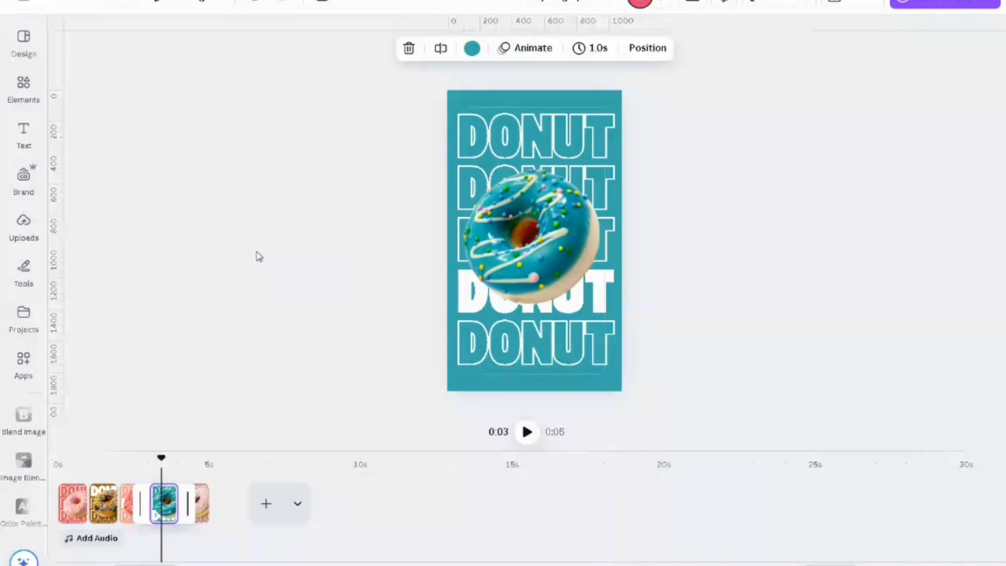
pyautogui.moveTo(195, 511); pyautogui.dragTo(245, 524)
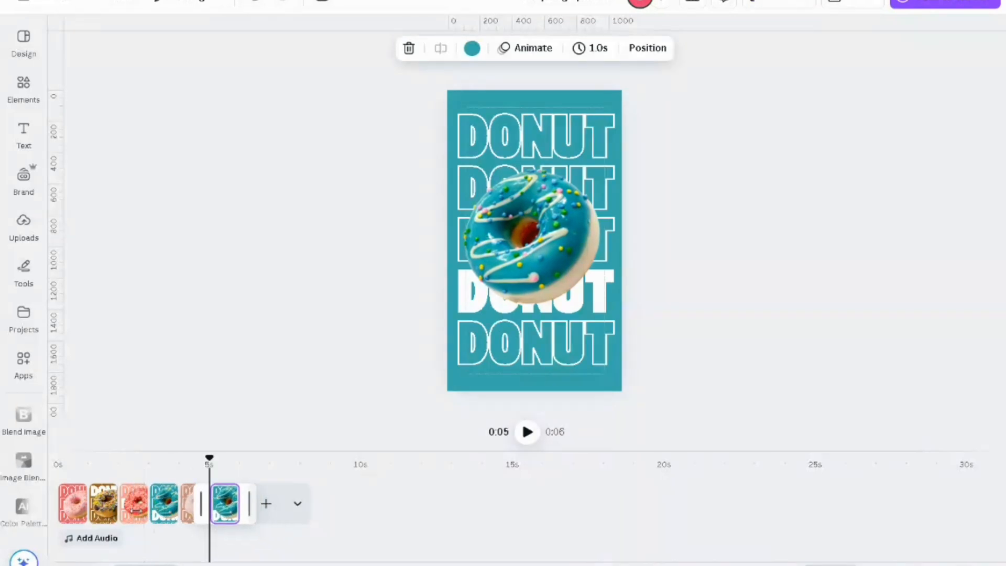
# Step: Duplicate the red donut page and move the copy to the end of the timeline, after the second teal page
pyautogui.click(128, 511)
pyautogui.rightClick(129, 511)
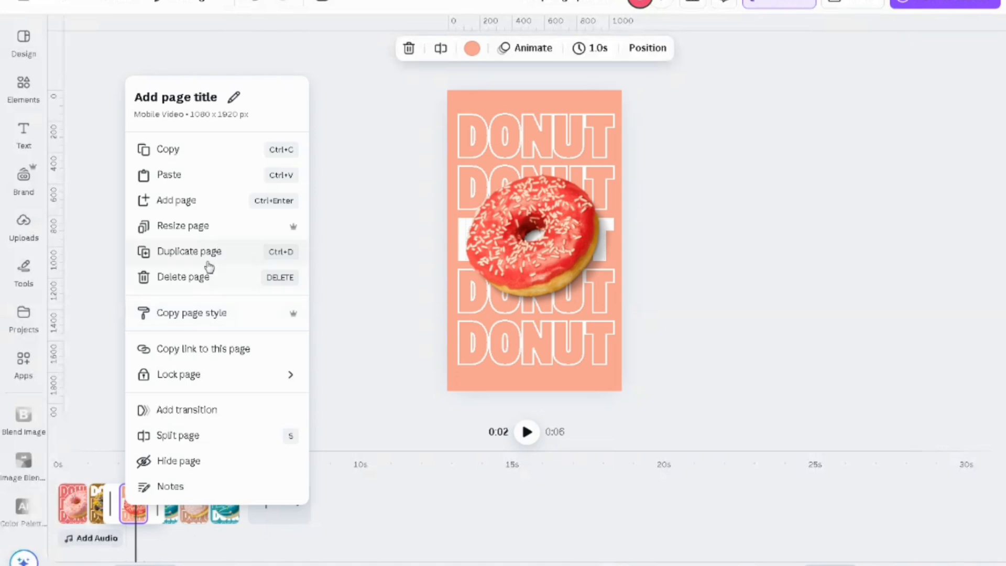
pyautogui.click(212, 255)
pyautogui.moveTo(168, 519); pyautogui.dragTo(269, 519)
# Step: Duplicate the brown chocolate donut page and move the copy to the end of the timeline, after the second red donut page
pyautogui.click(103, 511)
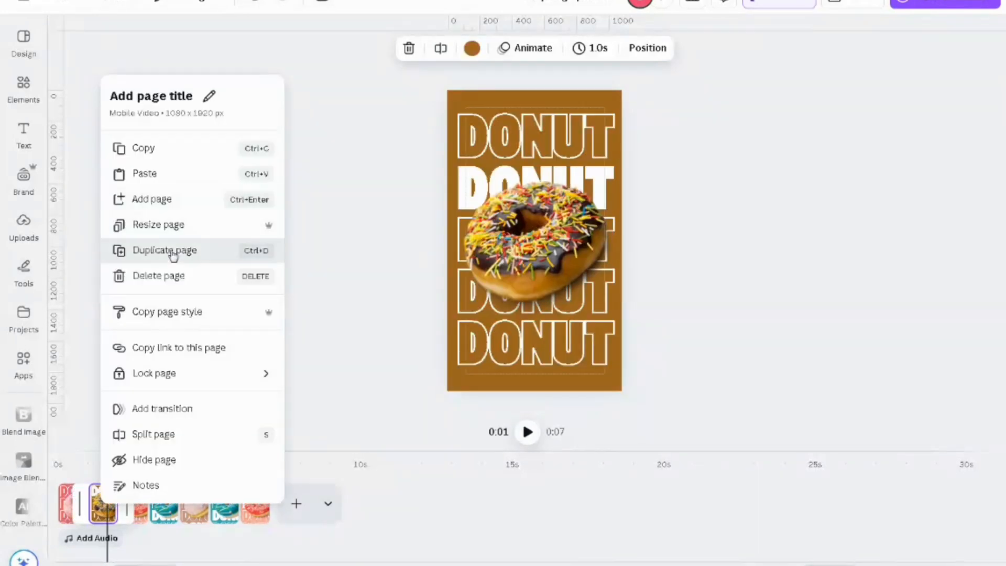
pyautogui.click(173, 254)
pyautogui.click(143, 506)
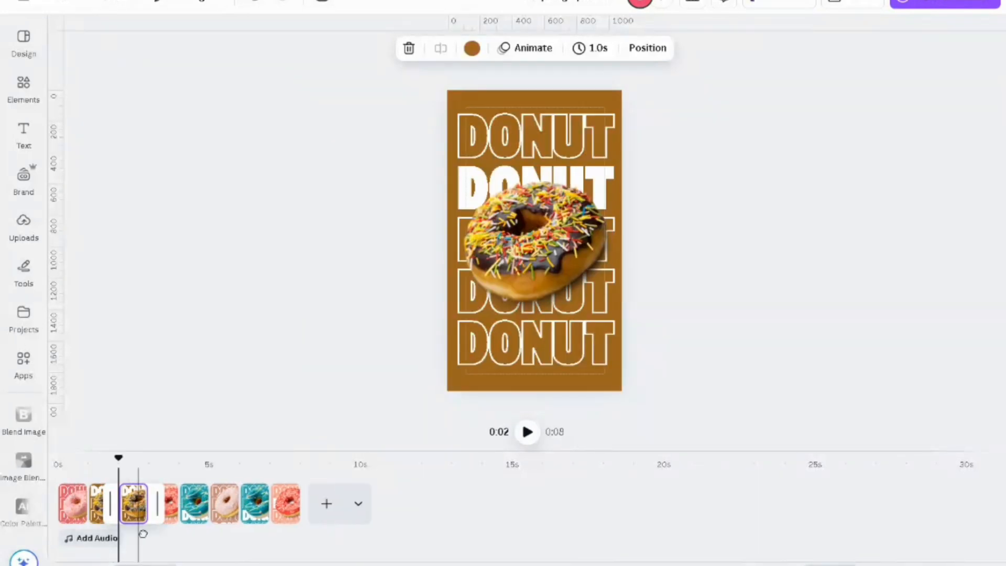
pyautogui.moveTo(135, 508); pyautogui.dragTo(287, 511)
# Step: Duplicate the first pink donut page and move the copy to the end of the timeline
pyautogui.click(75, 506)
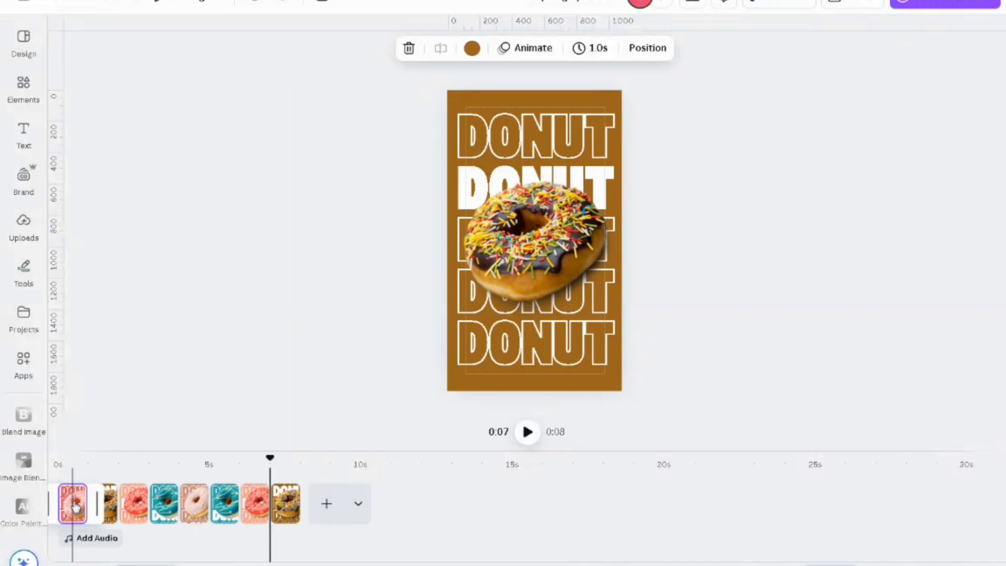
pyautogui.rightClick(194, 274)
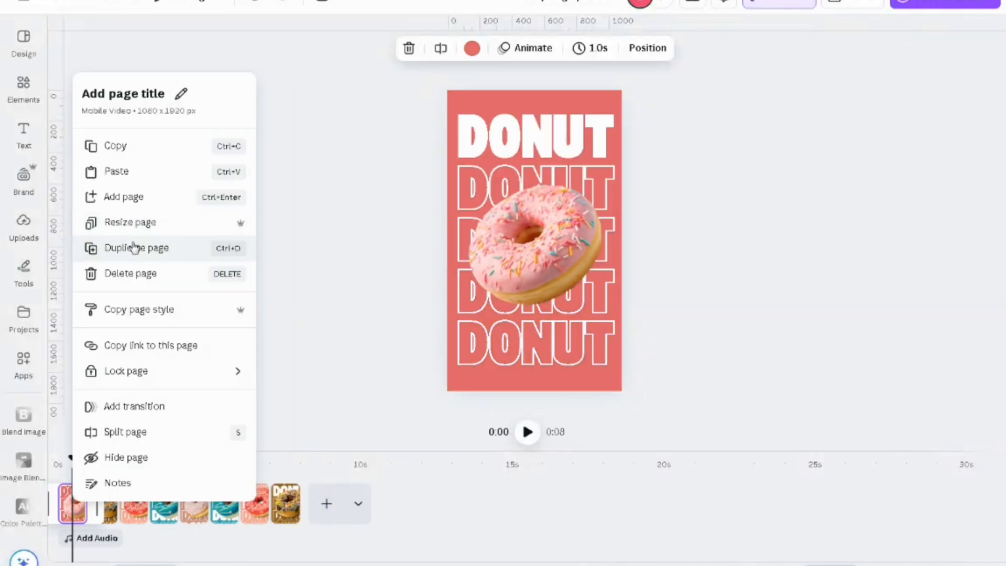
pyautogui.click(134, 248)
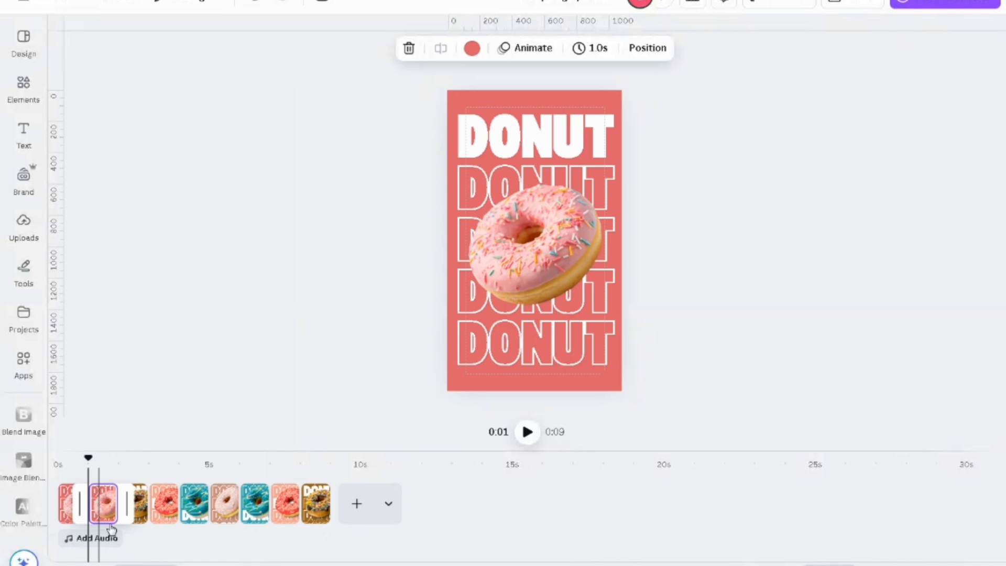
pyautogui.moveTo(111, 528); pyautogui.dragTo(322, 515)
# Step: Play the video from the beginning to review the page sequence
pyautogui.moveTo(300, 461); pyautogui.dragTo(49, 490)
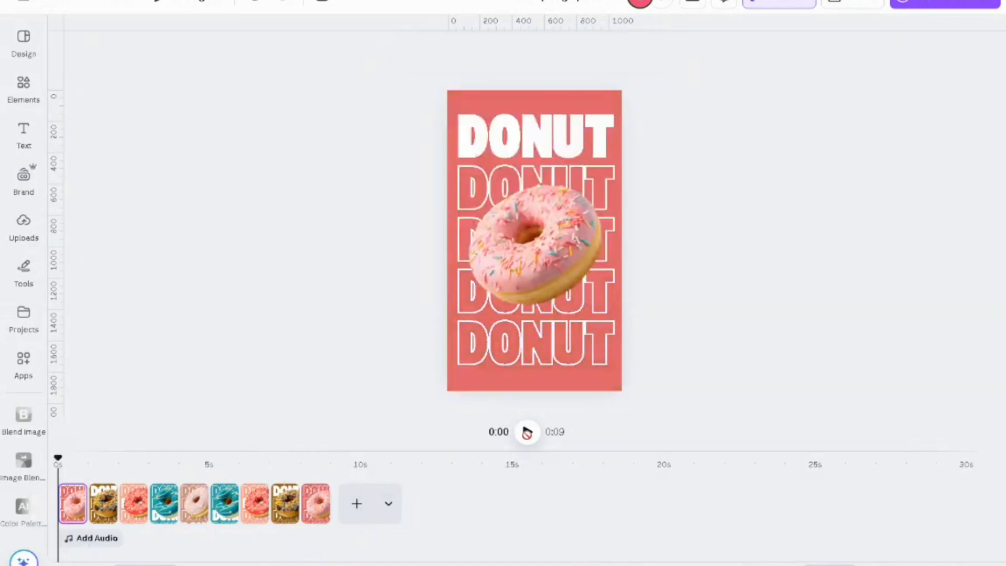
pyautogui.click(527, 432)
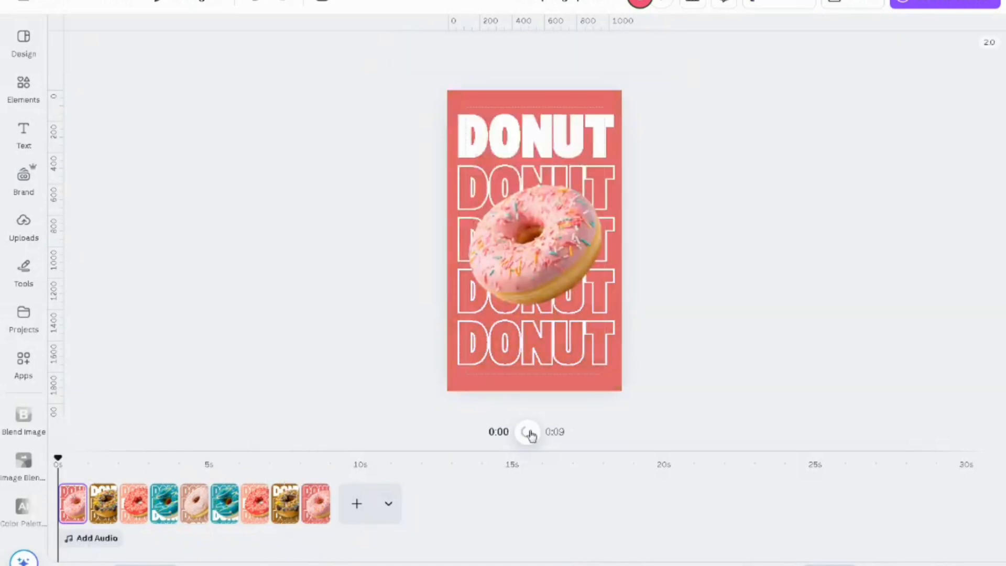